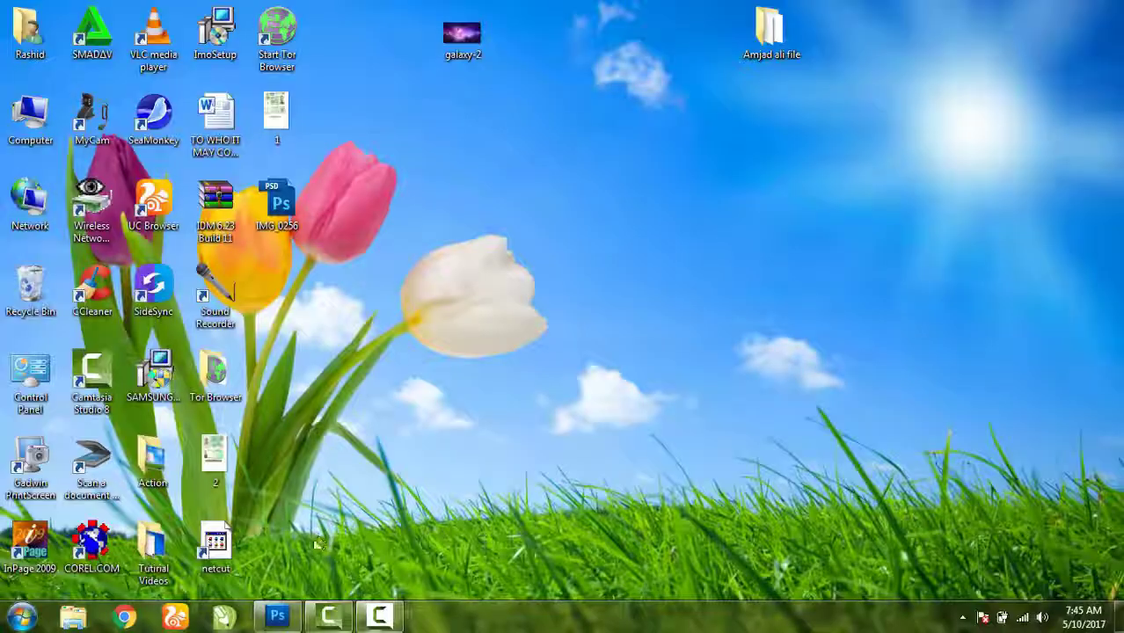
Open galaxy-2.jpg and the IMG_0256.psd portrait together from the Desktop
click(278, 618)
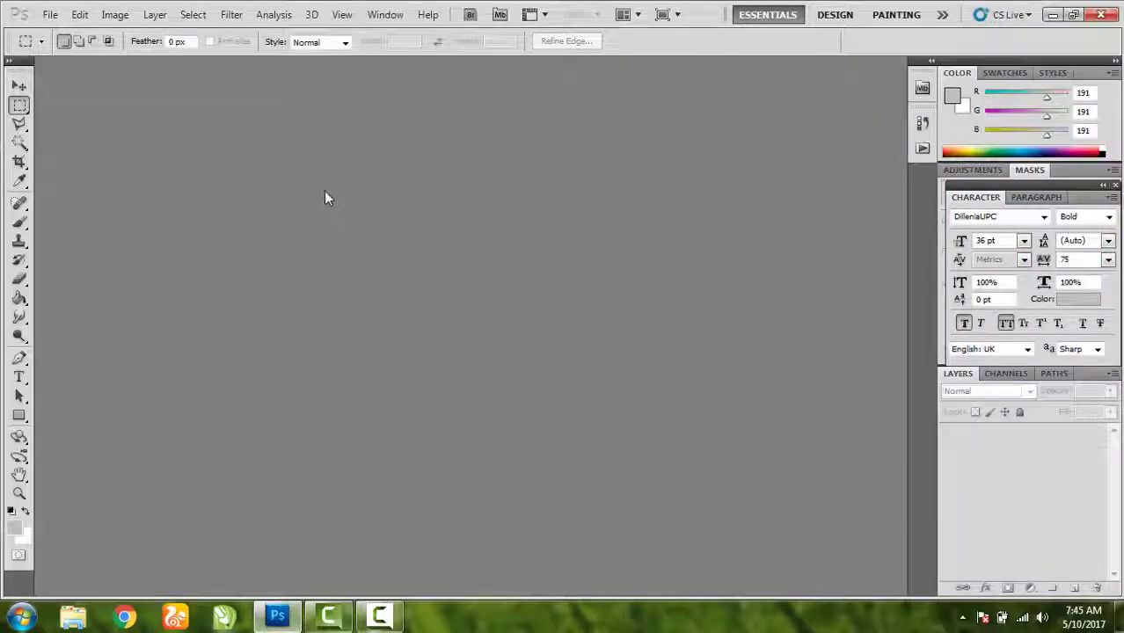
double_click(517, 217)
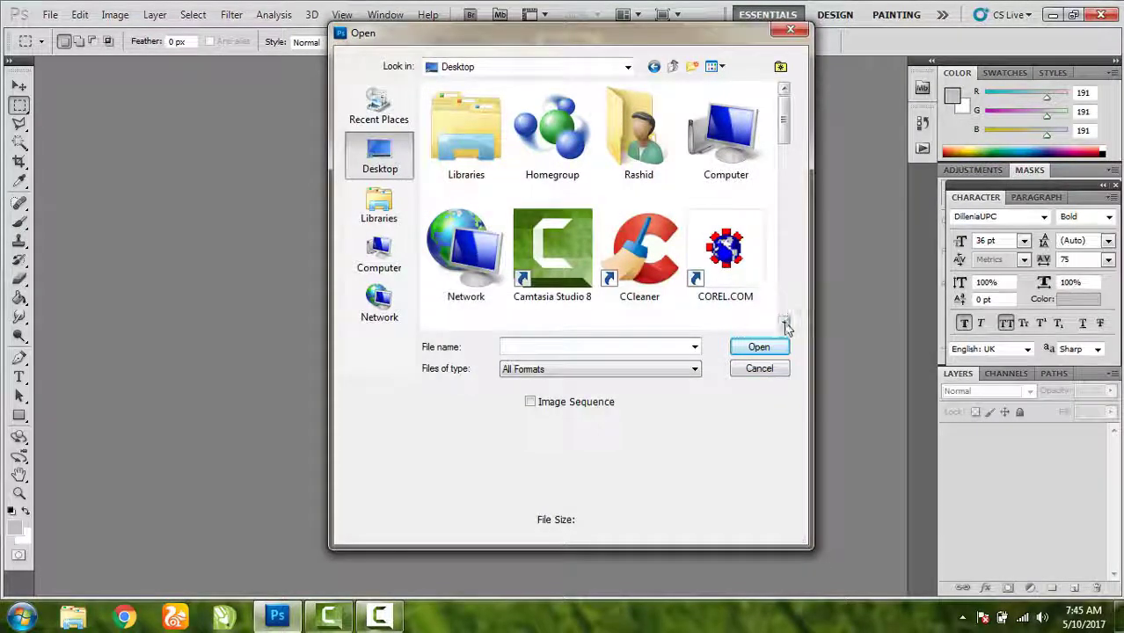
click(783, 324)
click(784, 324)
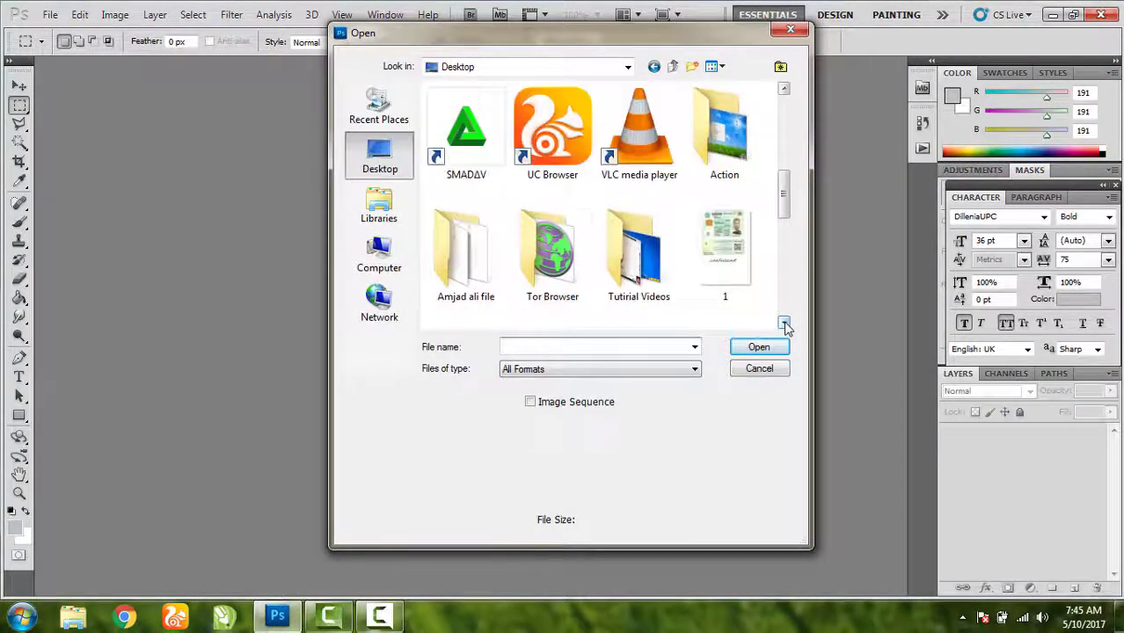
click(783, 324)
click(677, 161)
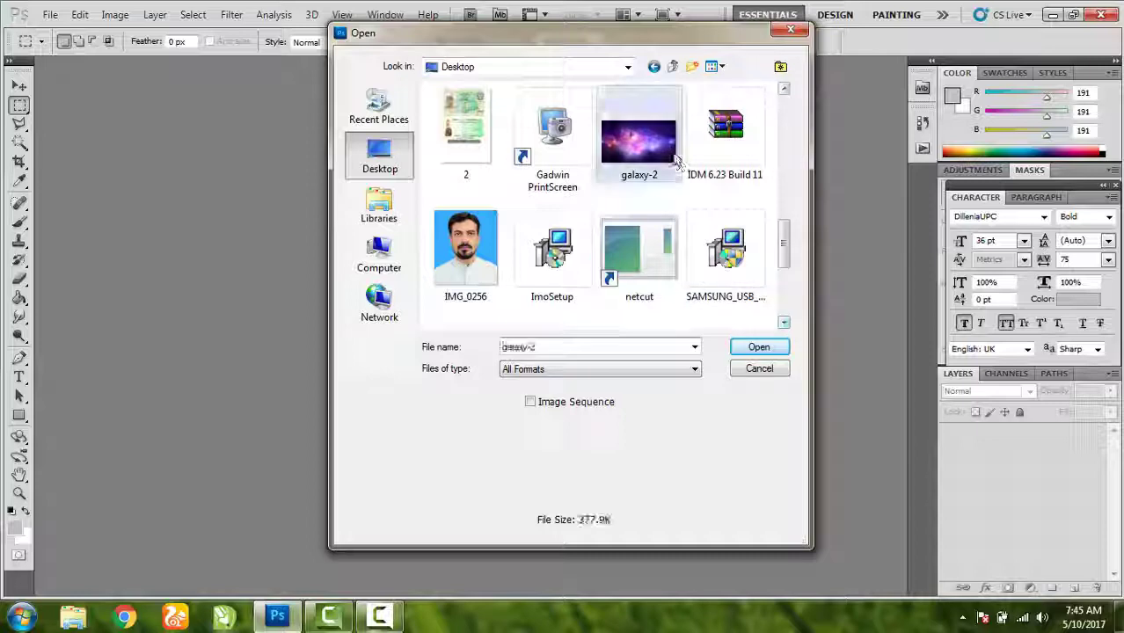
ctrl+click(470, 251)
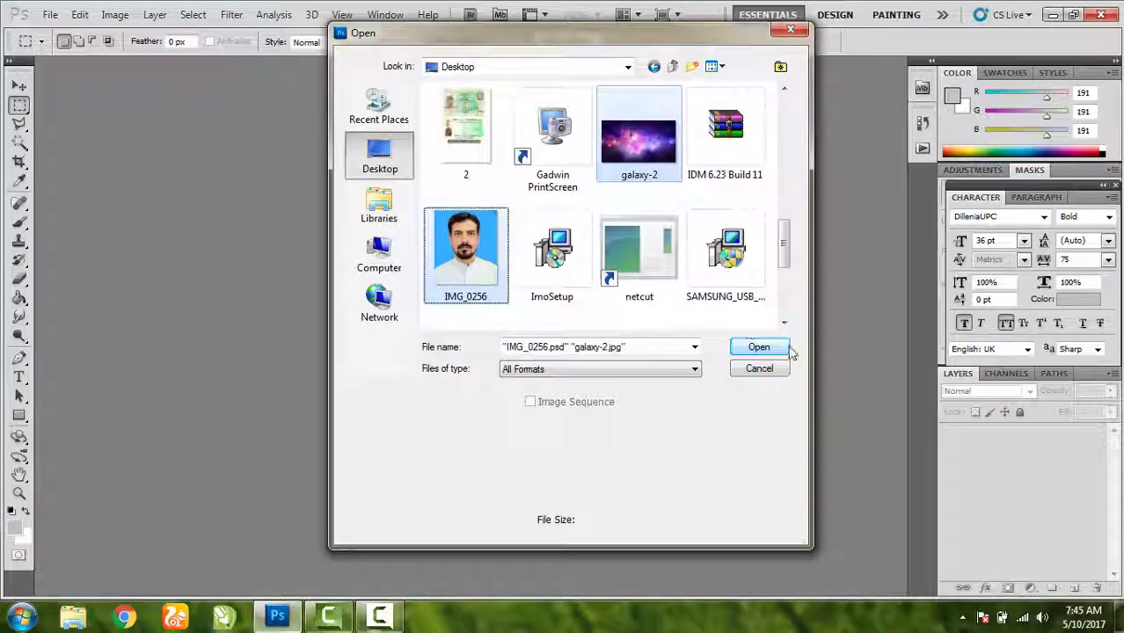
click(758, 347)
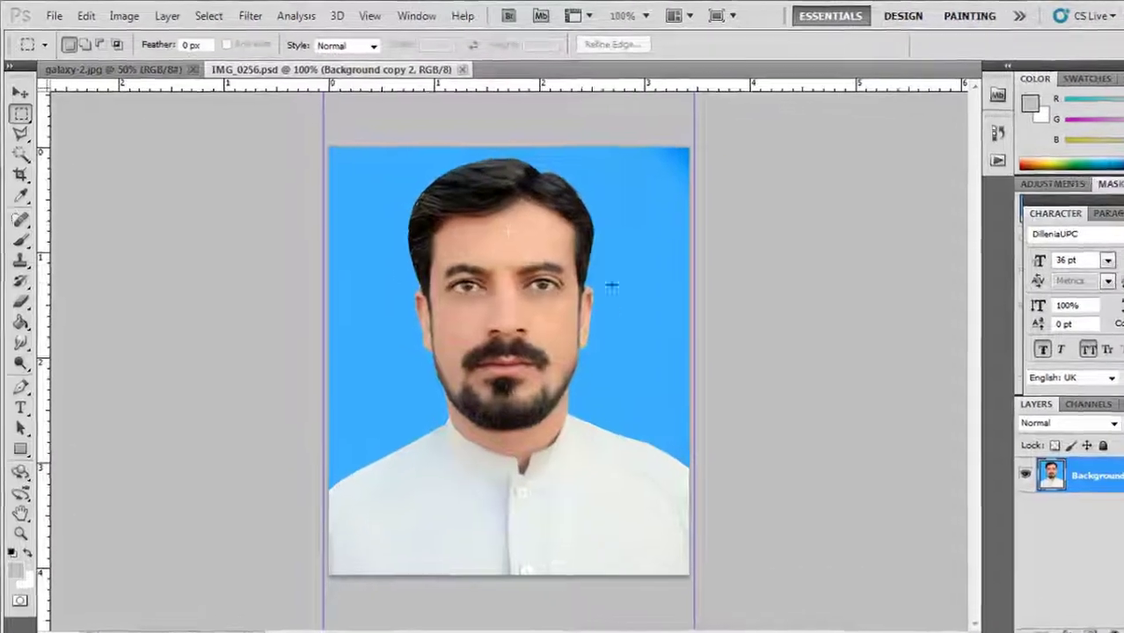
Trace a Polygonal Lasso selection around the man's head and shoulders
key(v)
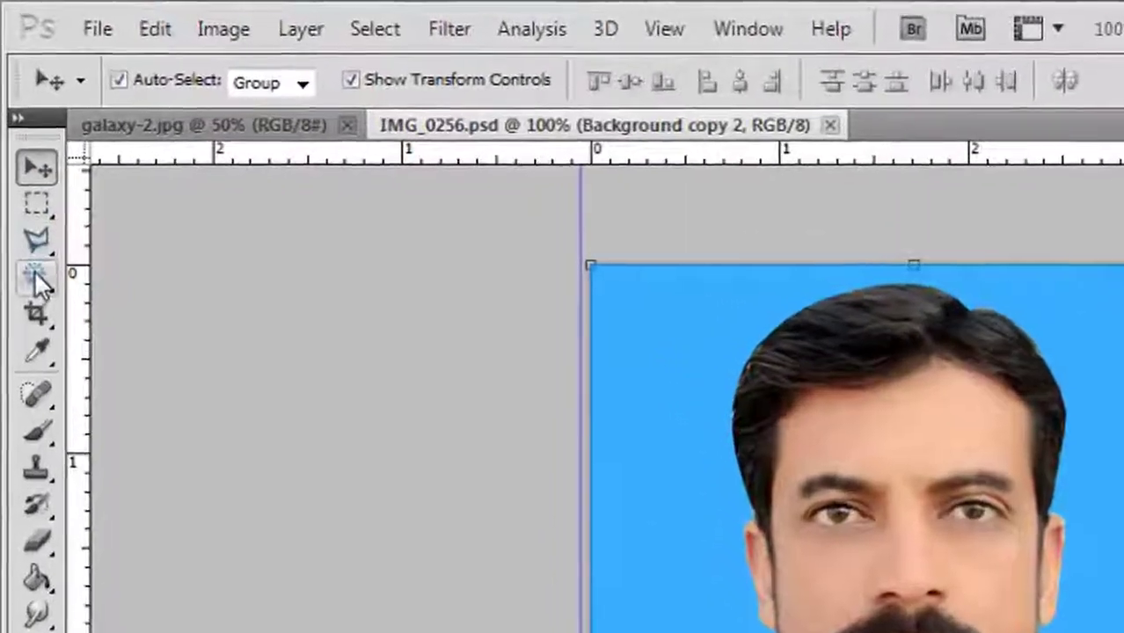
click(34, 274)
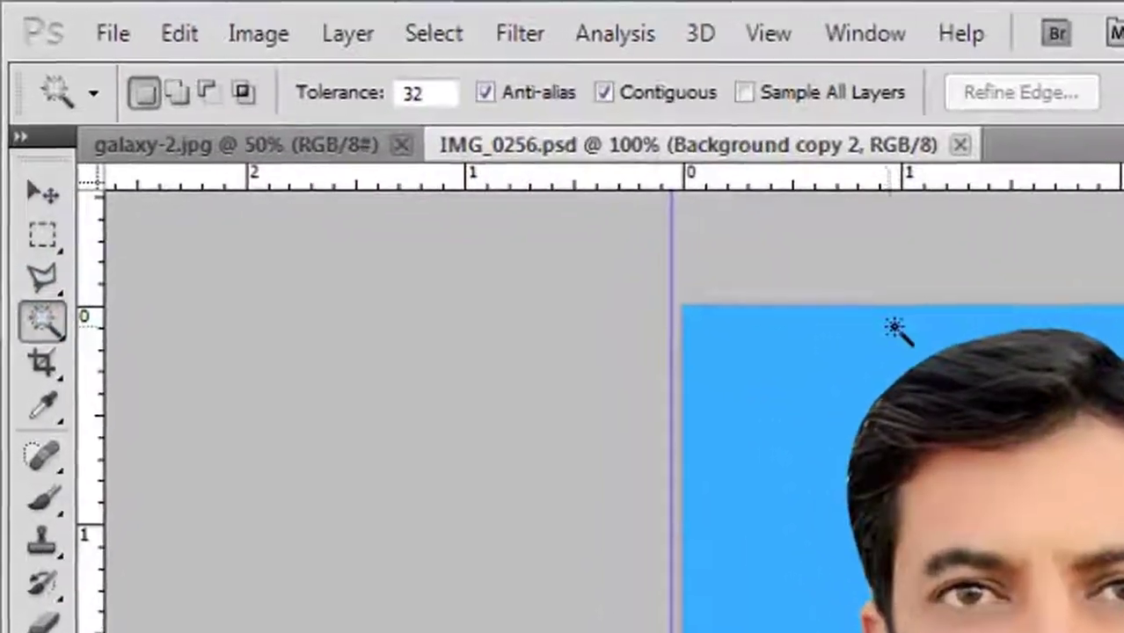
click(49, 306)
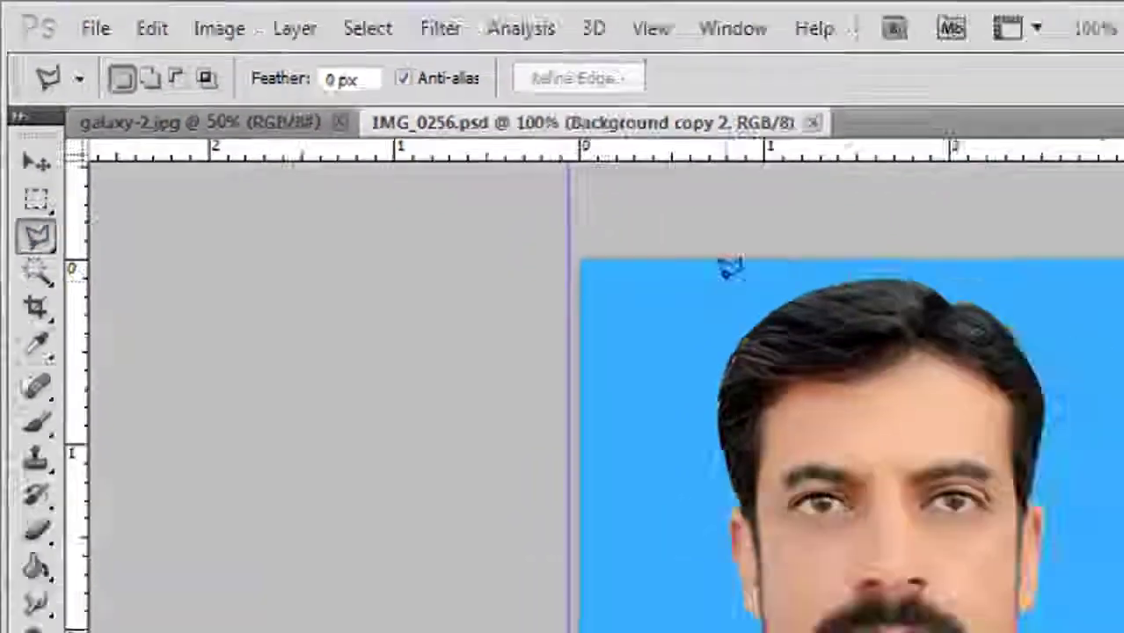
click(382, 146)
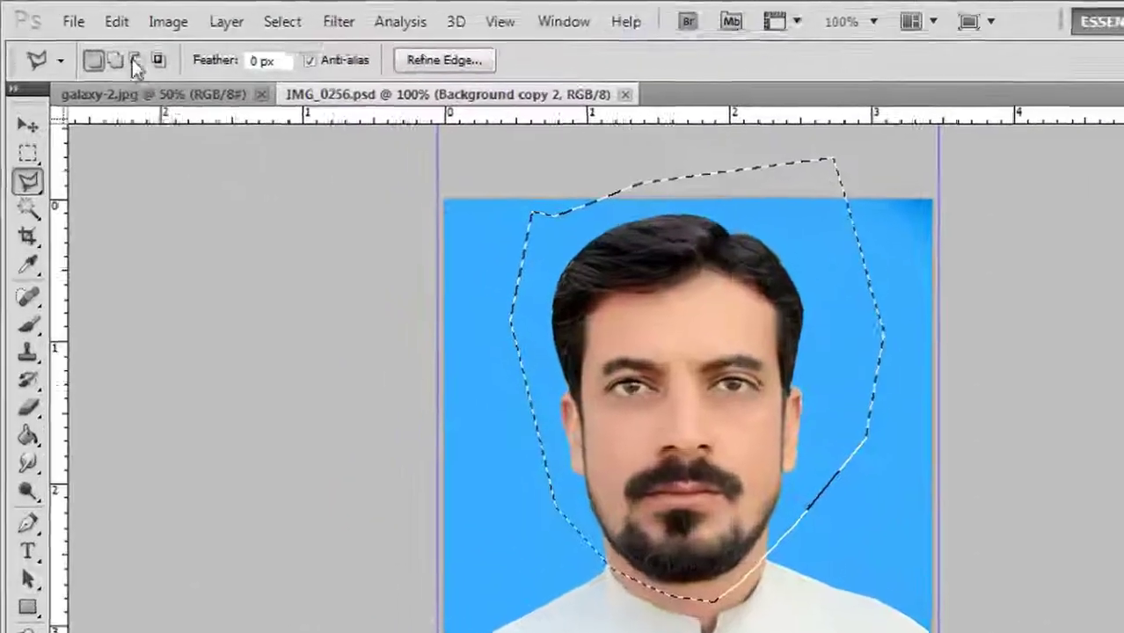
Copy the traced head area and paste it as a new Layer 1
click(79, 15)
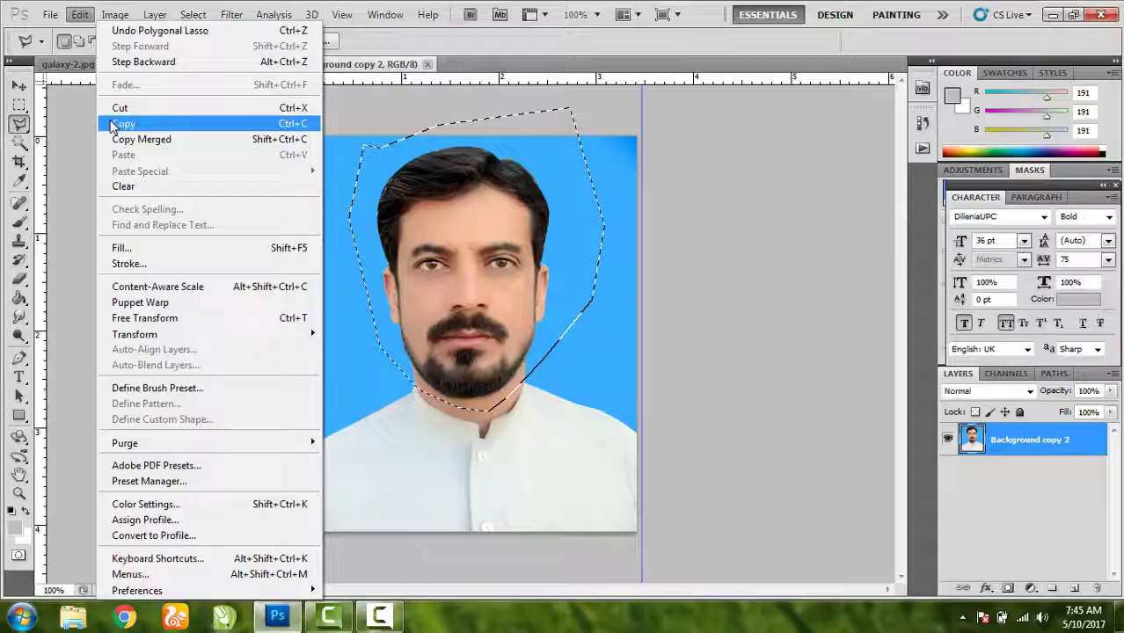
click(118, 123)
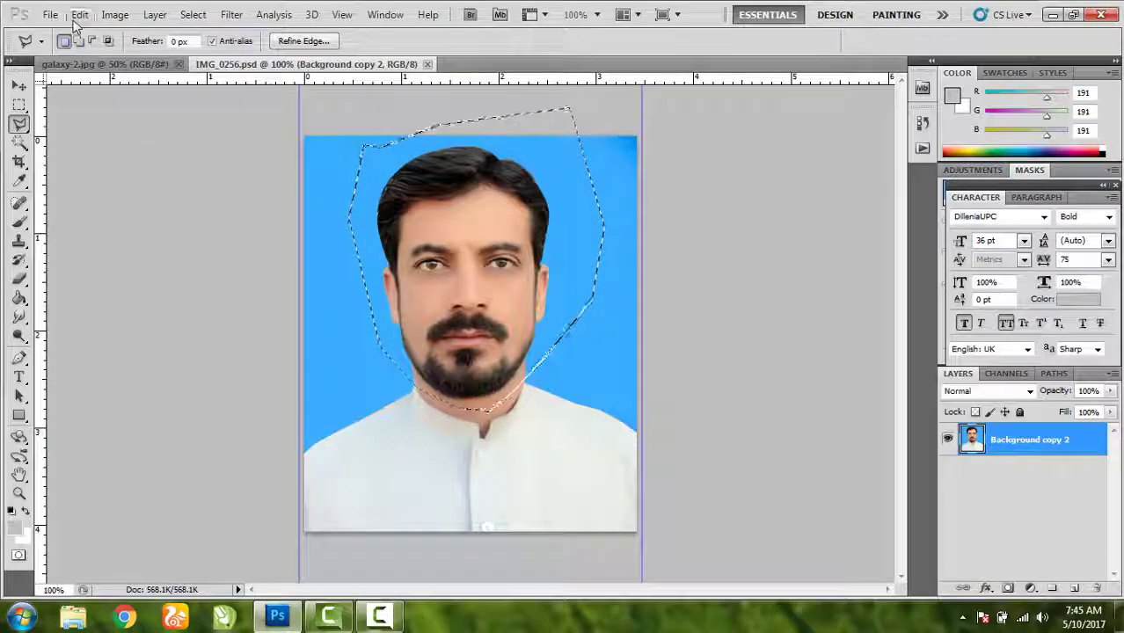
click(79, 15)
click(106, 153)
key(v)
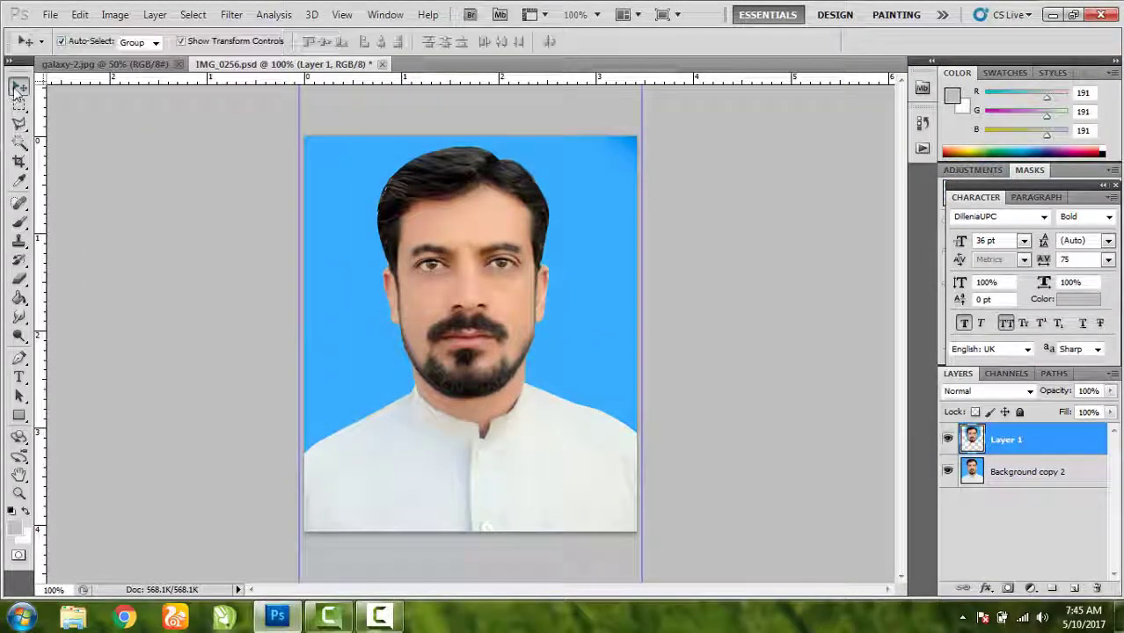
click(179, 41)
Apply a Threshold at level 69 to the pasted head on Layer 1
click(115, 14)
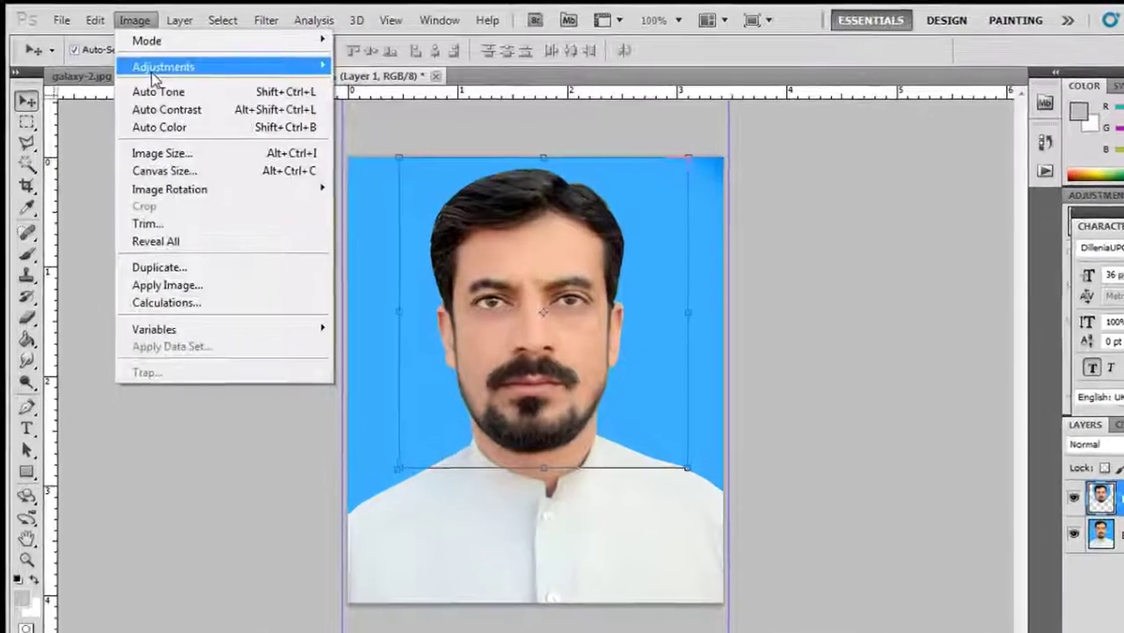
mouse_move(235, 100)
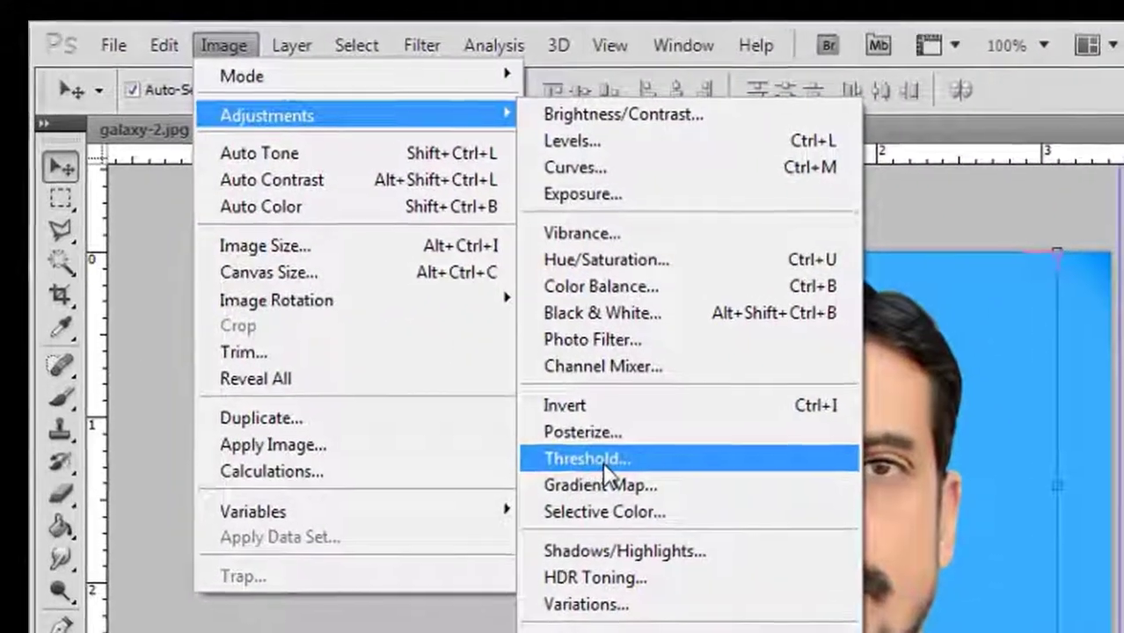
click(605, 473)
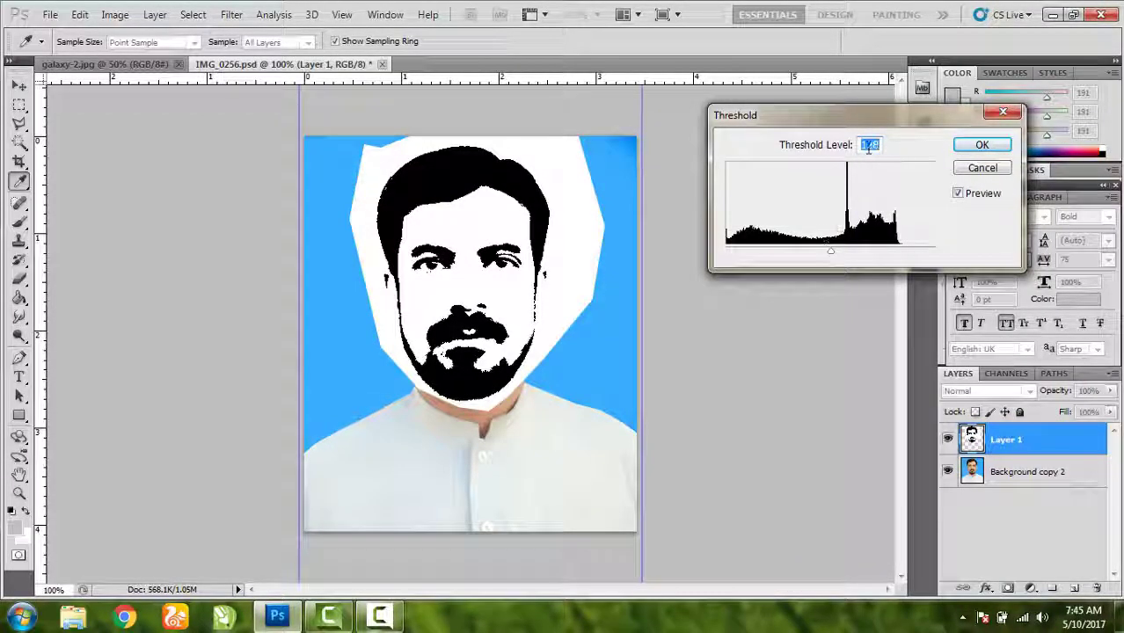
drag(827, 256, 786, 256)
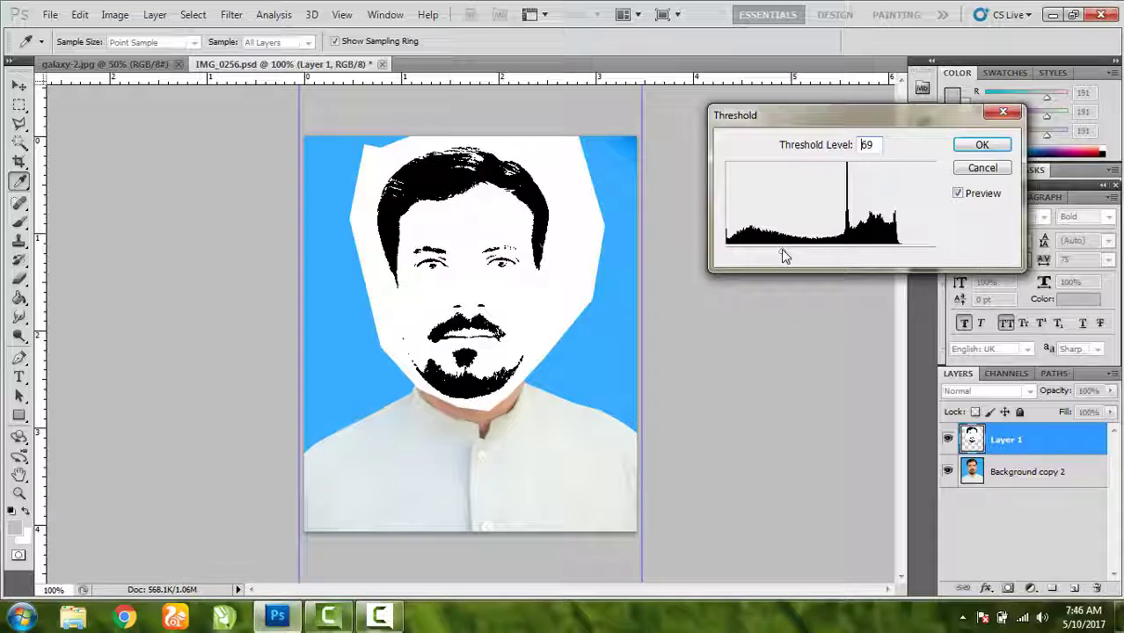
drag(782, 250, 782, 250)
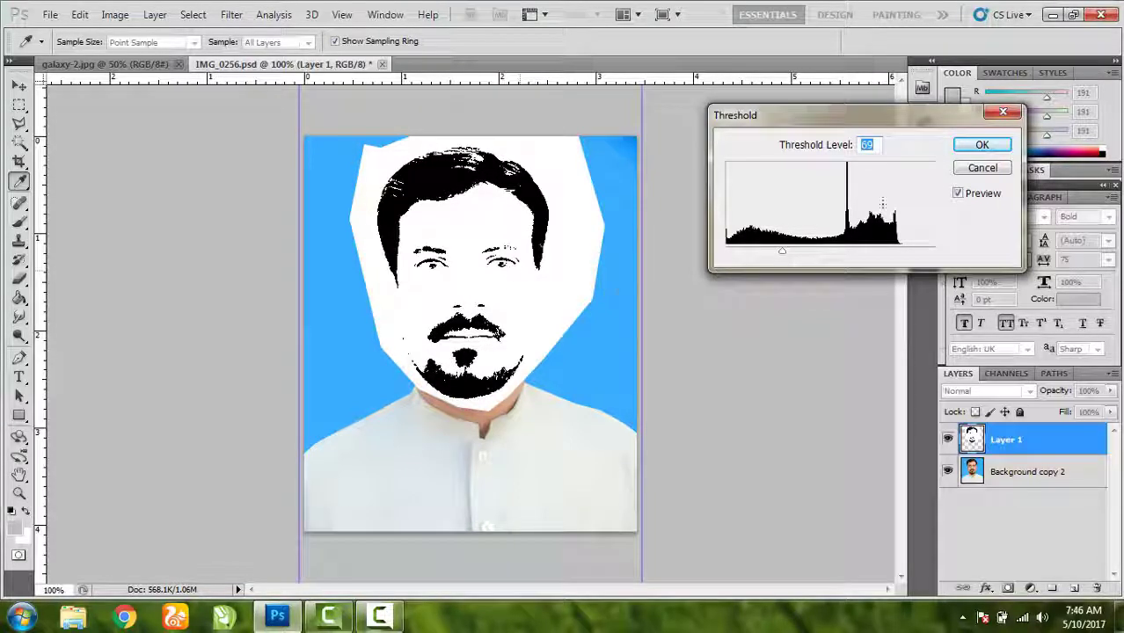
click(982, 146)
key(v)
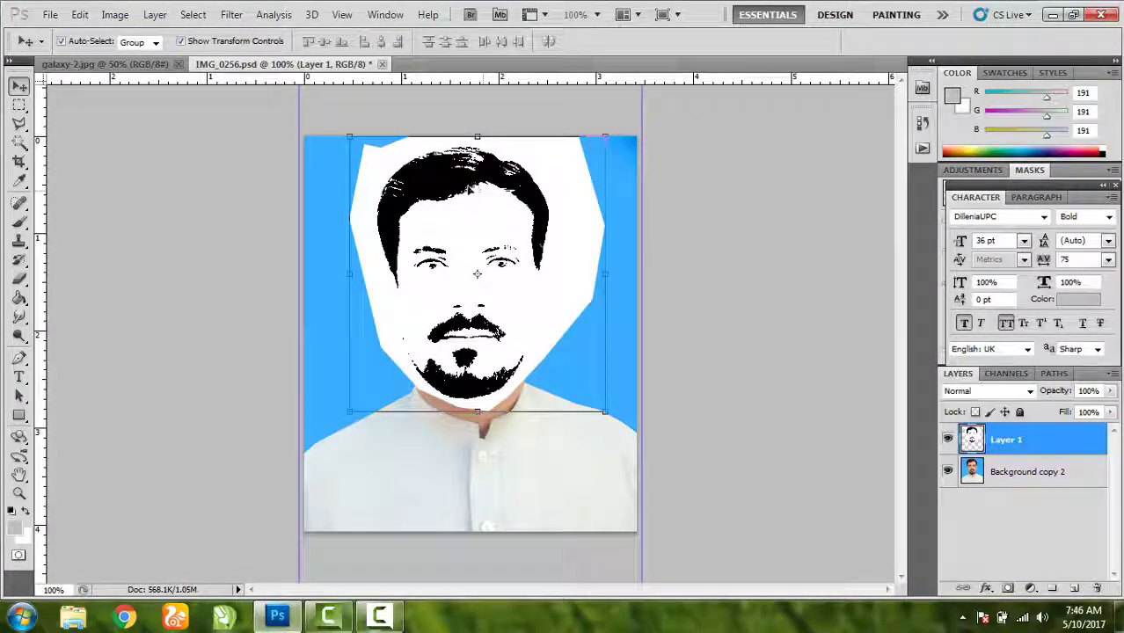
Color Range-select the black hair, eyebrows and beard by sampling black, then copy them
click(195, 16)
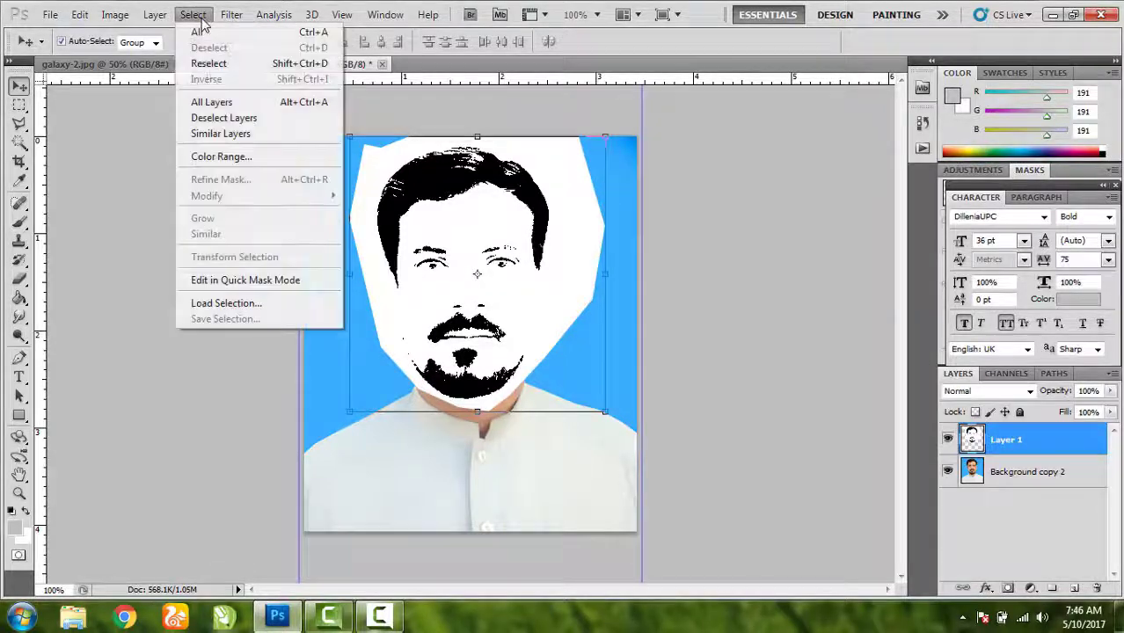
click(211, 156)
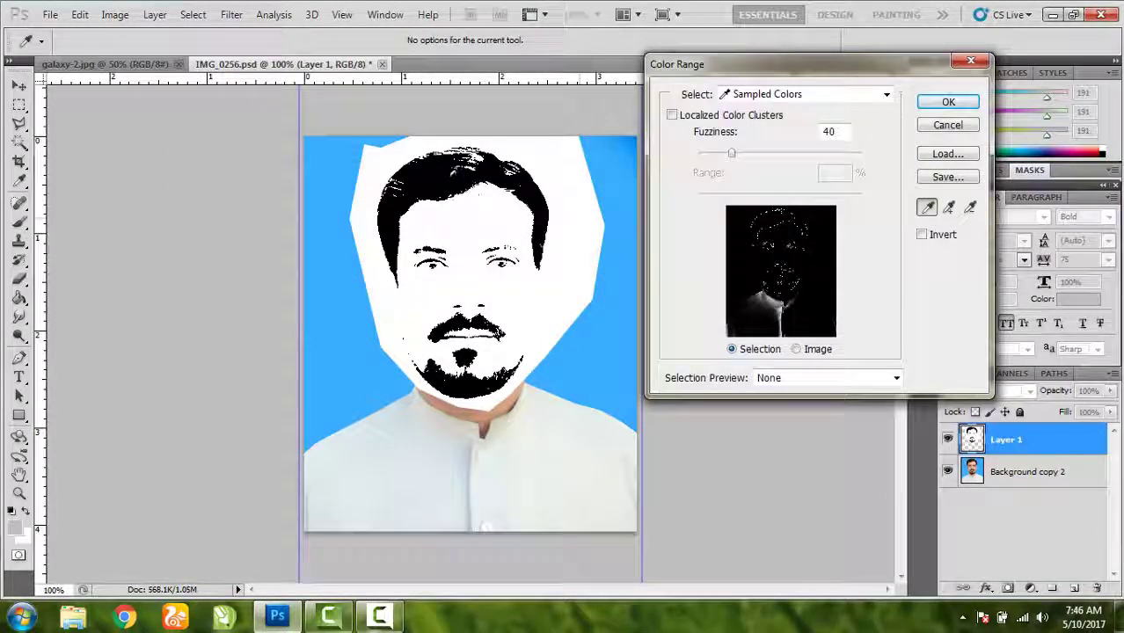
click(452, 171)
click(943, 103)
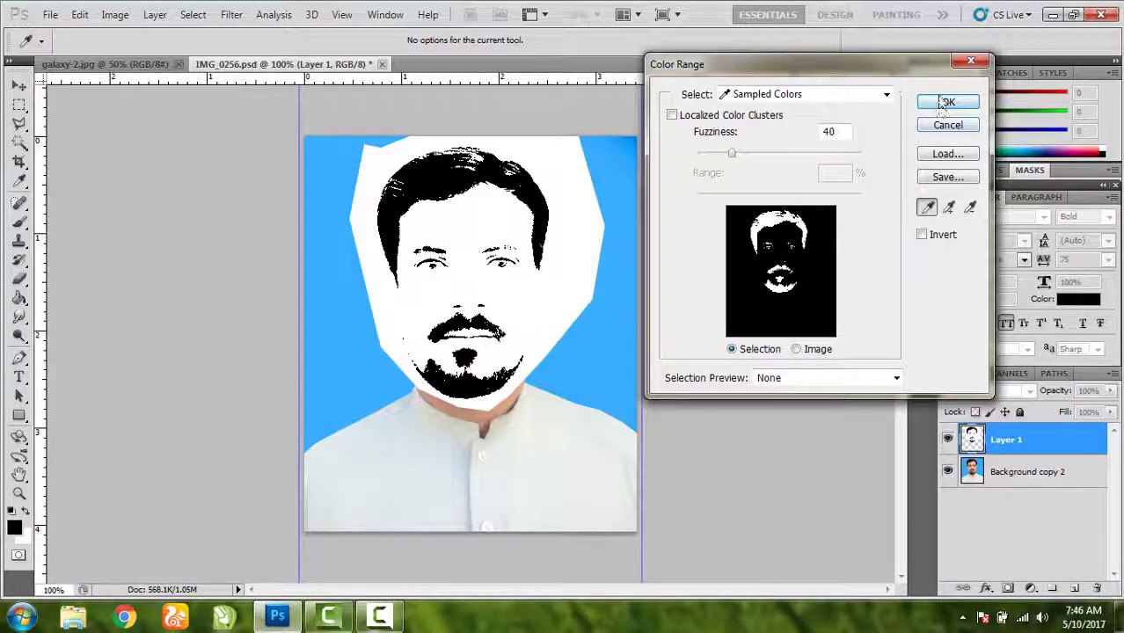
click(79, 15)
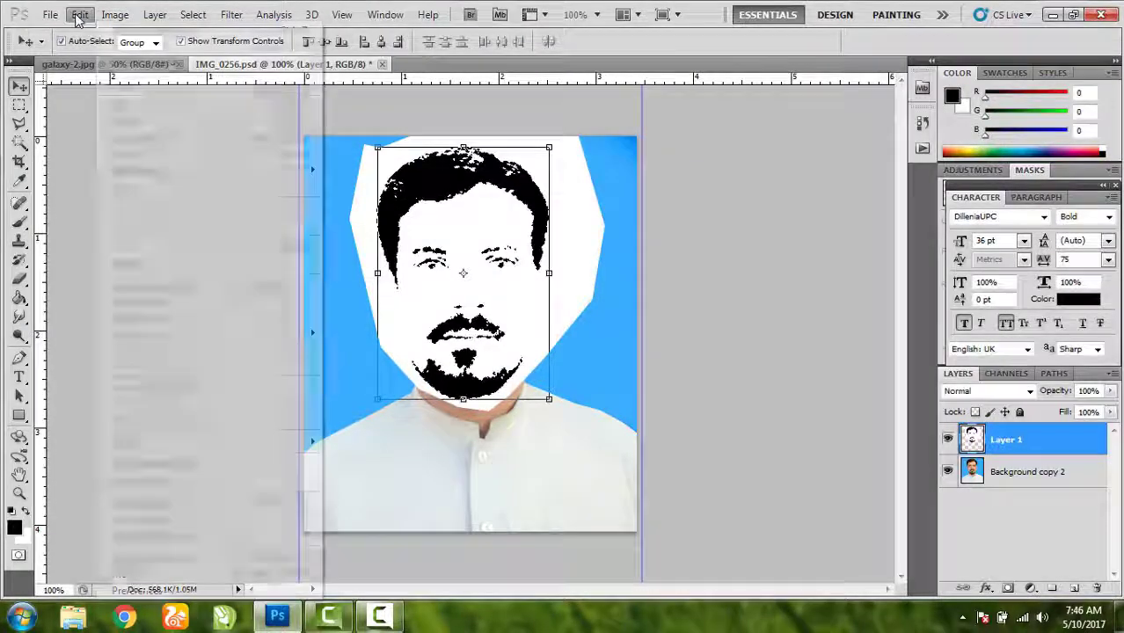
click(137, 124)
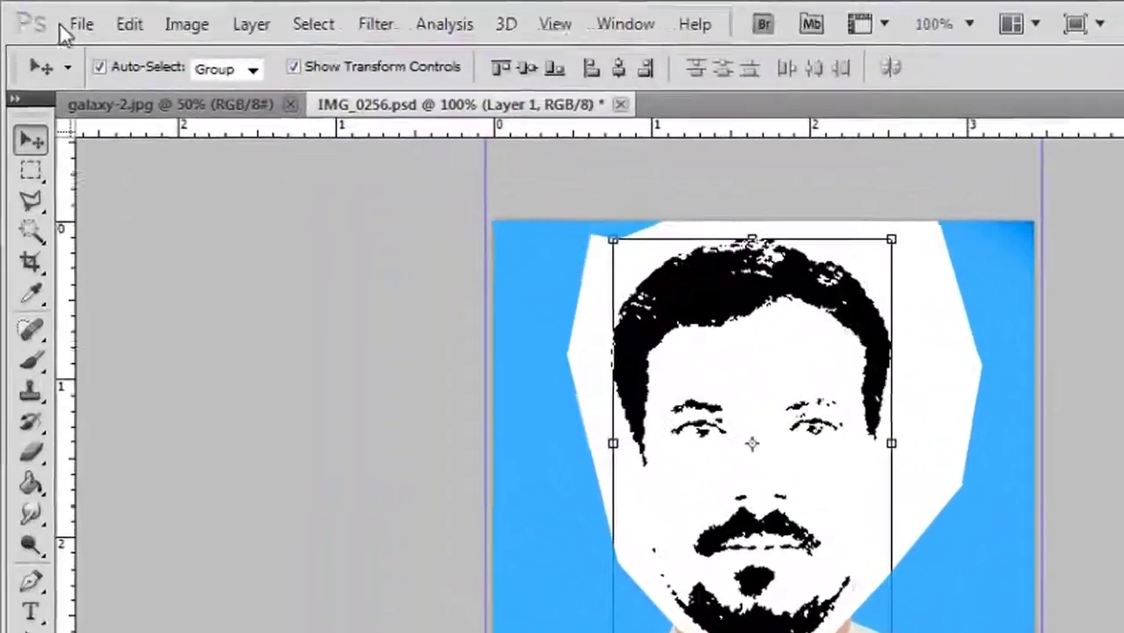
click(50, 15)
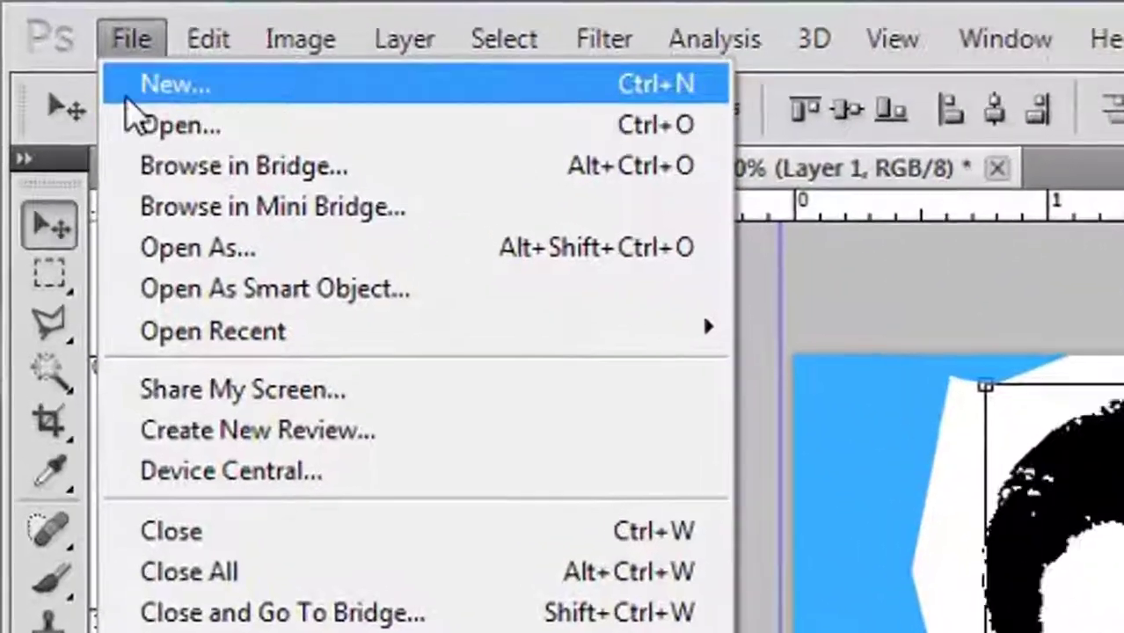
Create Untitled-1, a white 7 x 6 inch document at 300 pixels/inch
click(132, 72)
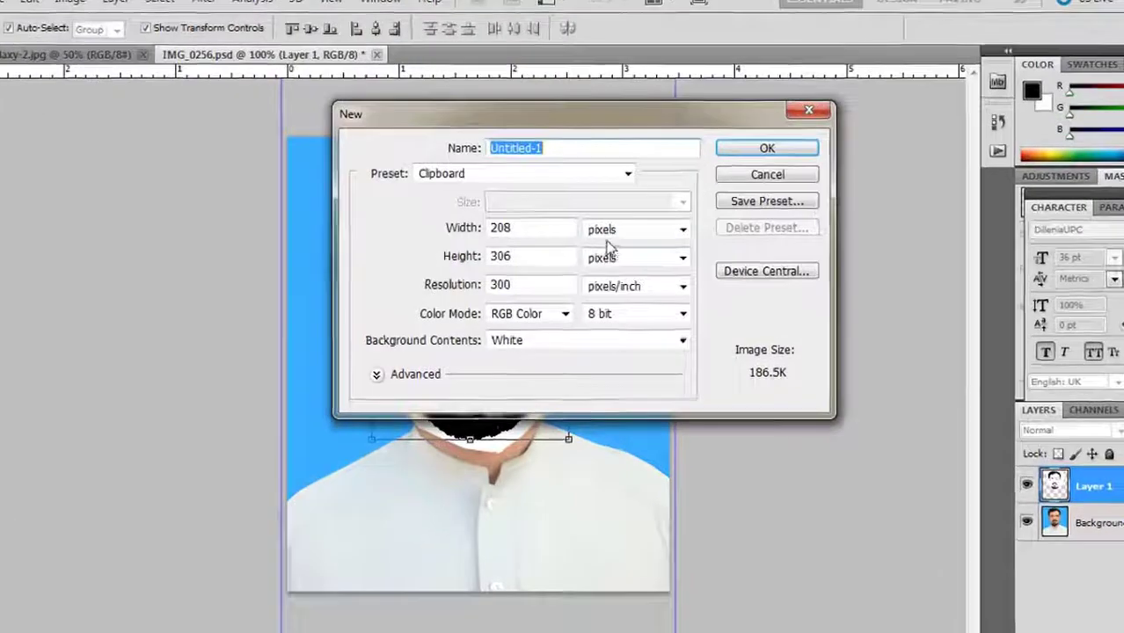
click(590, 220)
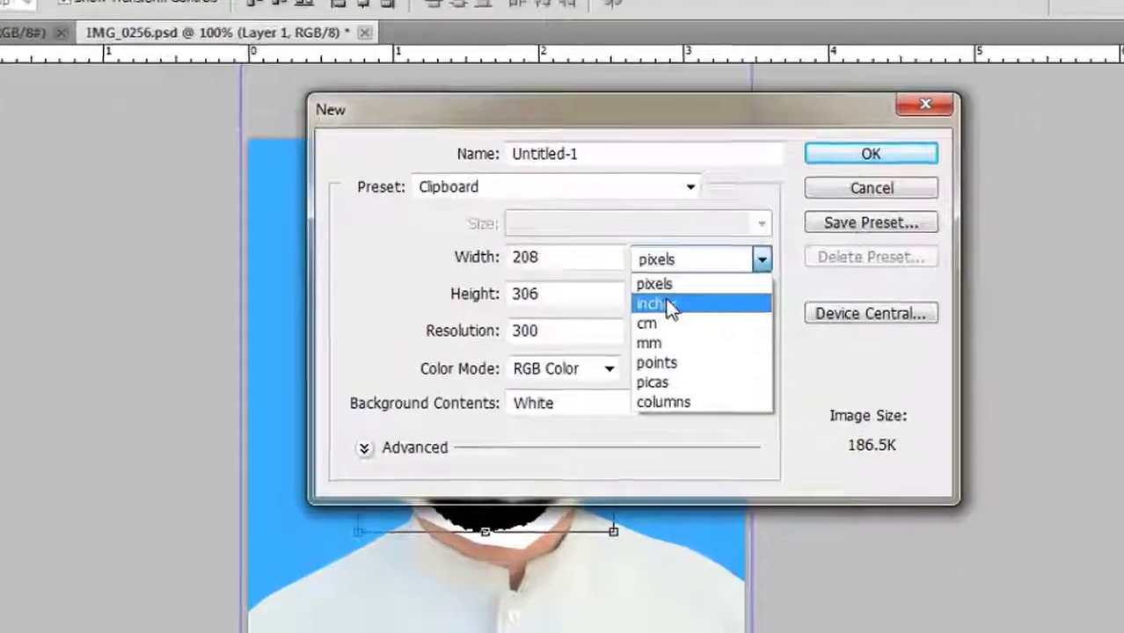
click(626, 275)
drag(581, 242, 372, 238)
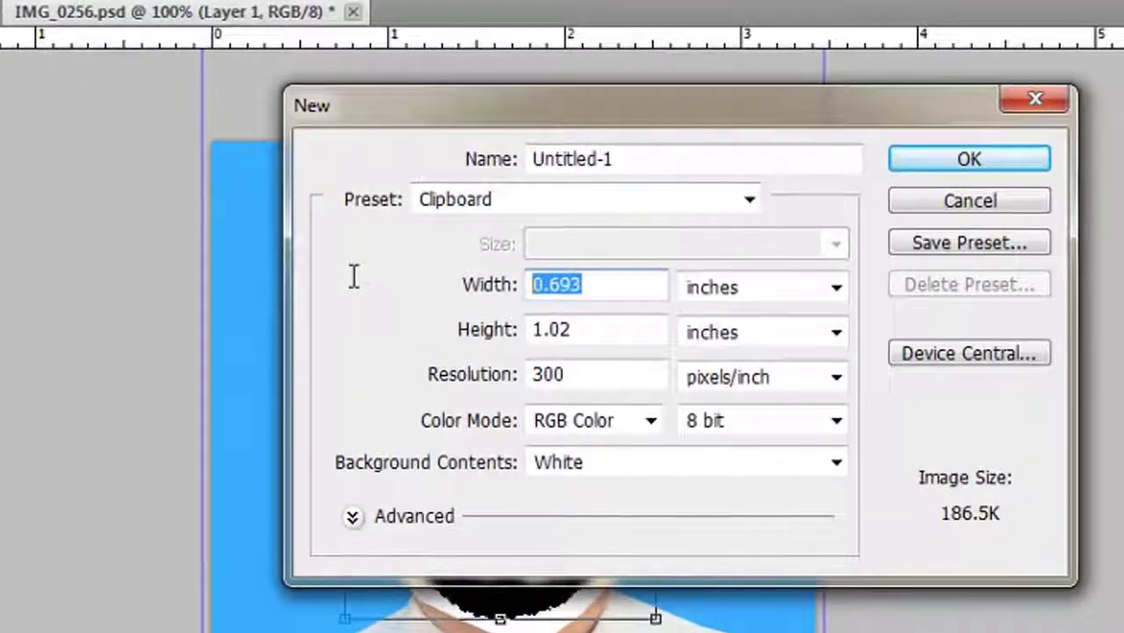
text(7)
key(Tab)
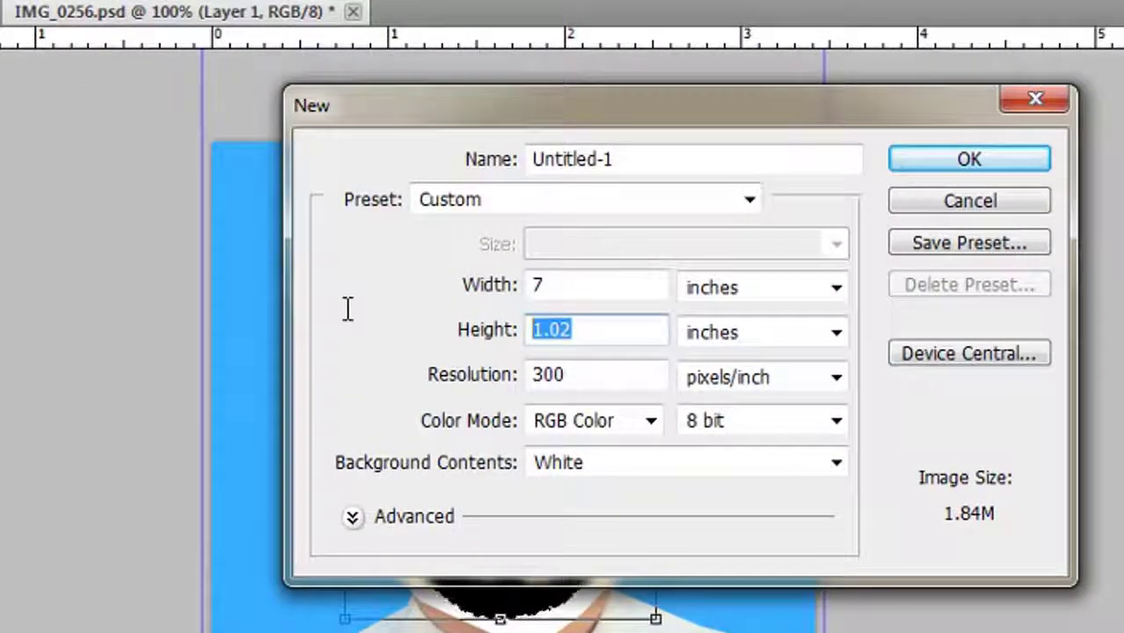
text(6)
click(1012, 159)
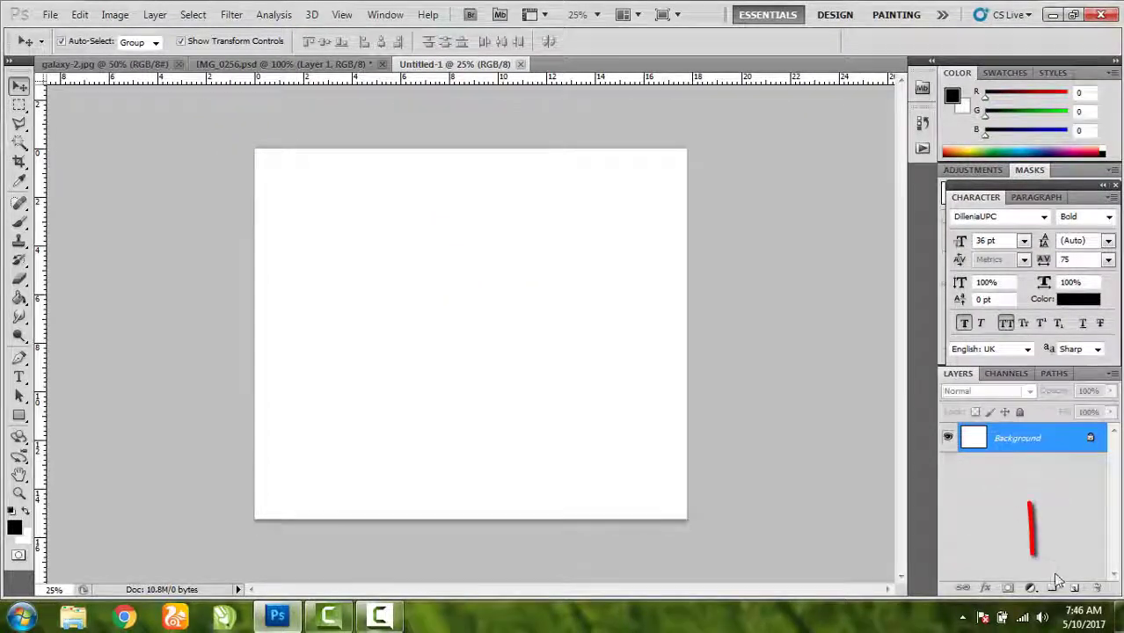
Add a Gradient Fill layer using the Foreground to Background preset
click(1031, 588)
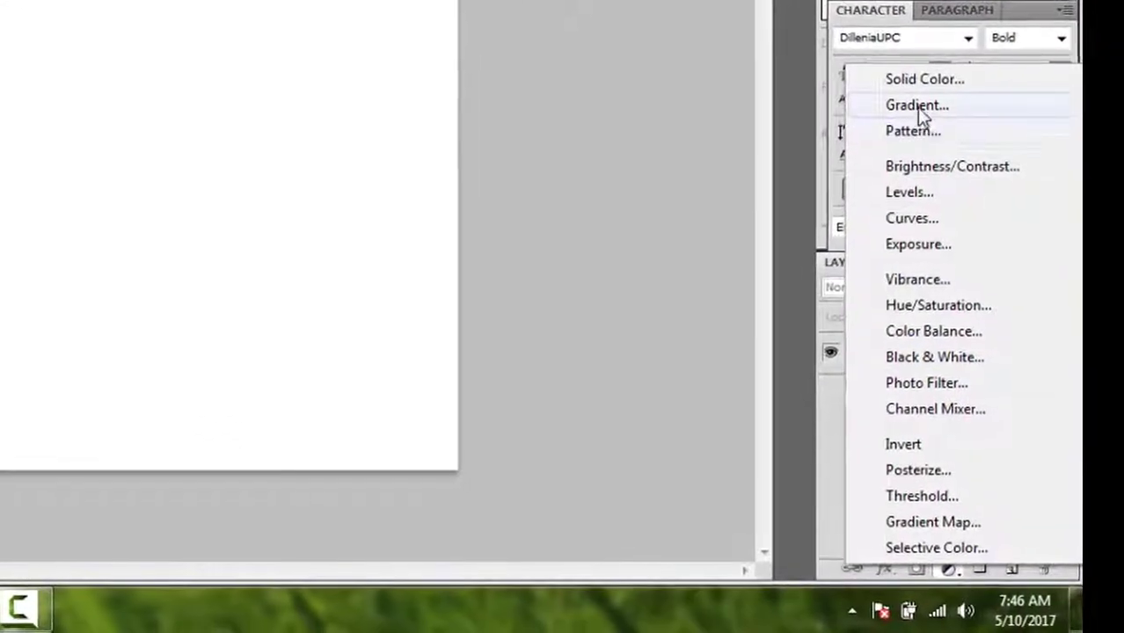
click(916, 106)
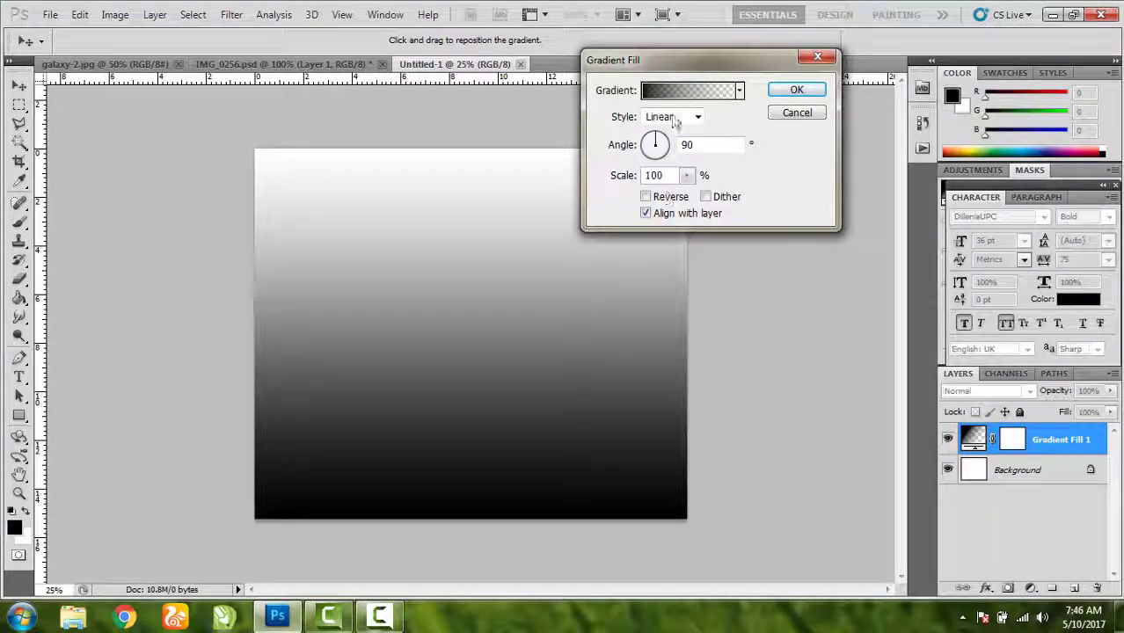
click(673, 93)
click(818, 136)
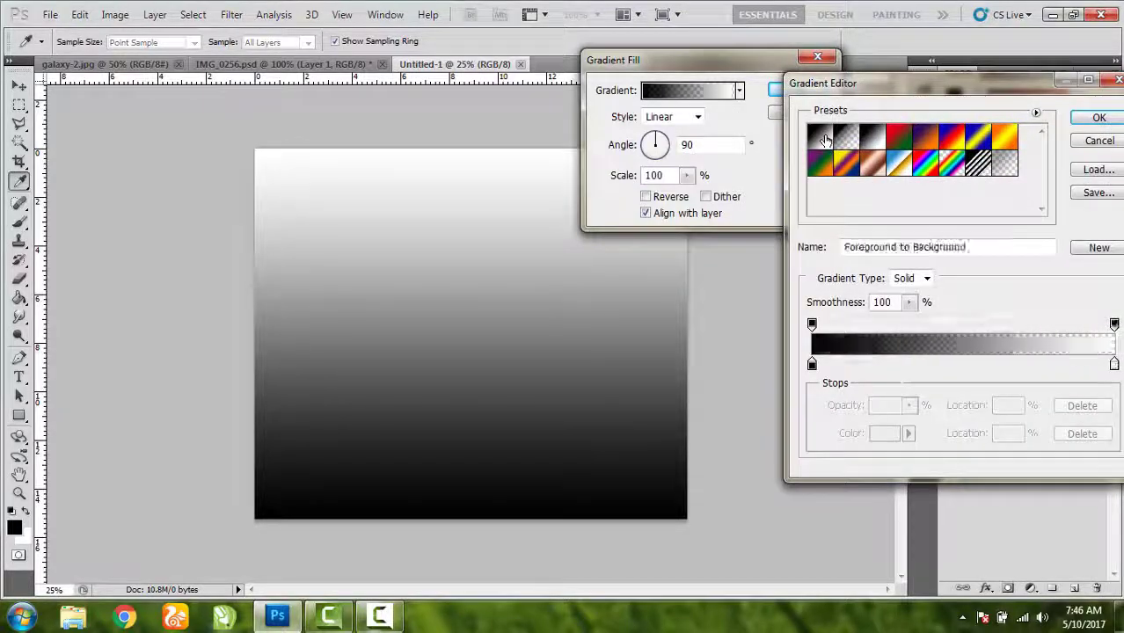
click(1099, 120)
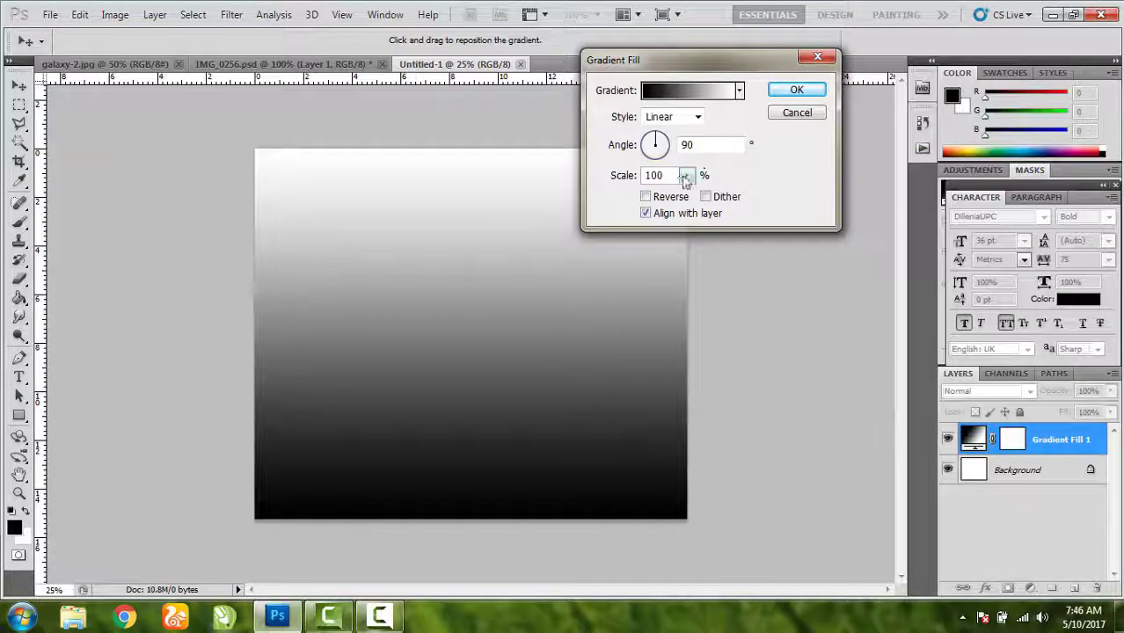
Set the gradient fill to Reverse, Radial style, 150% scale and 26.57° angle
click(647, 197)
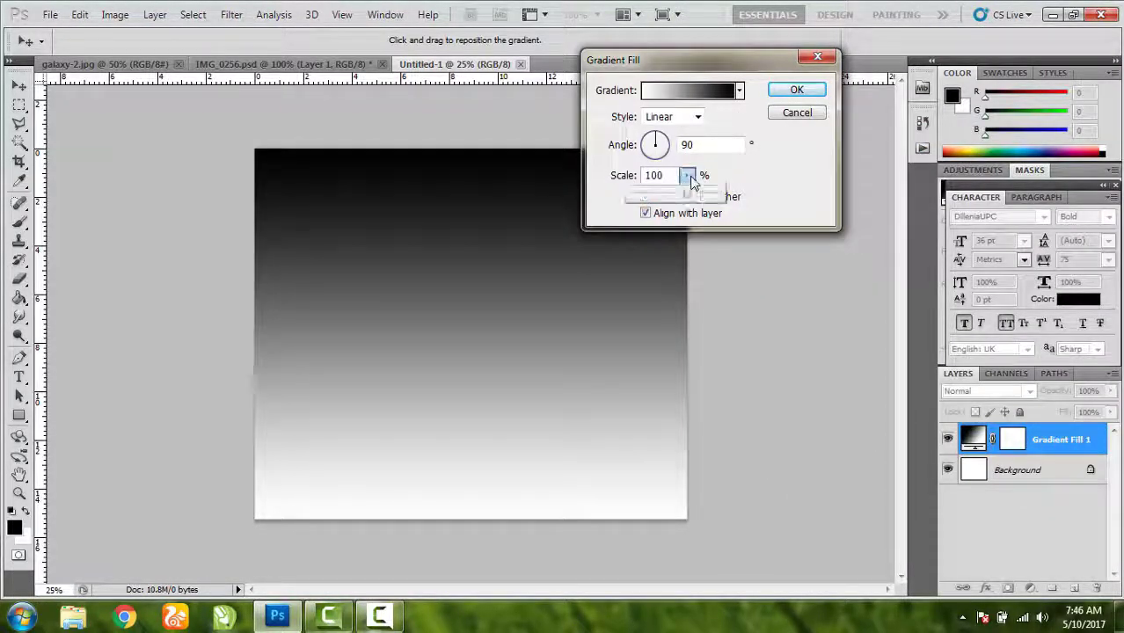
drag(706, 197, 716, 168)
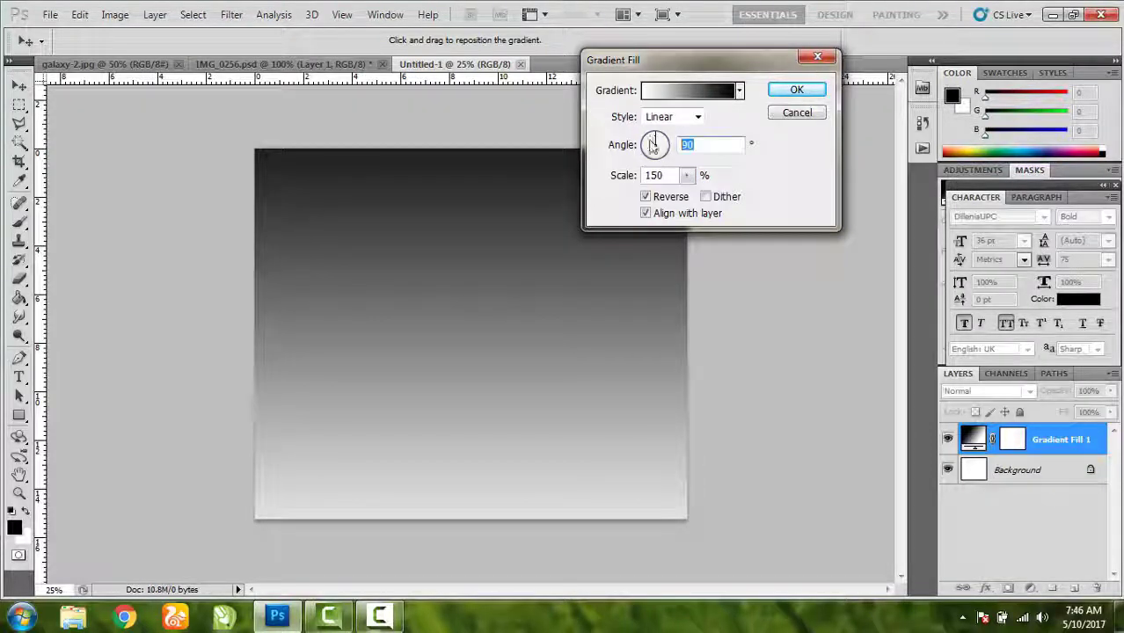
text(0)
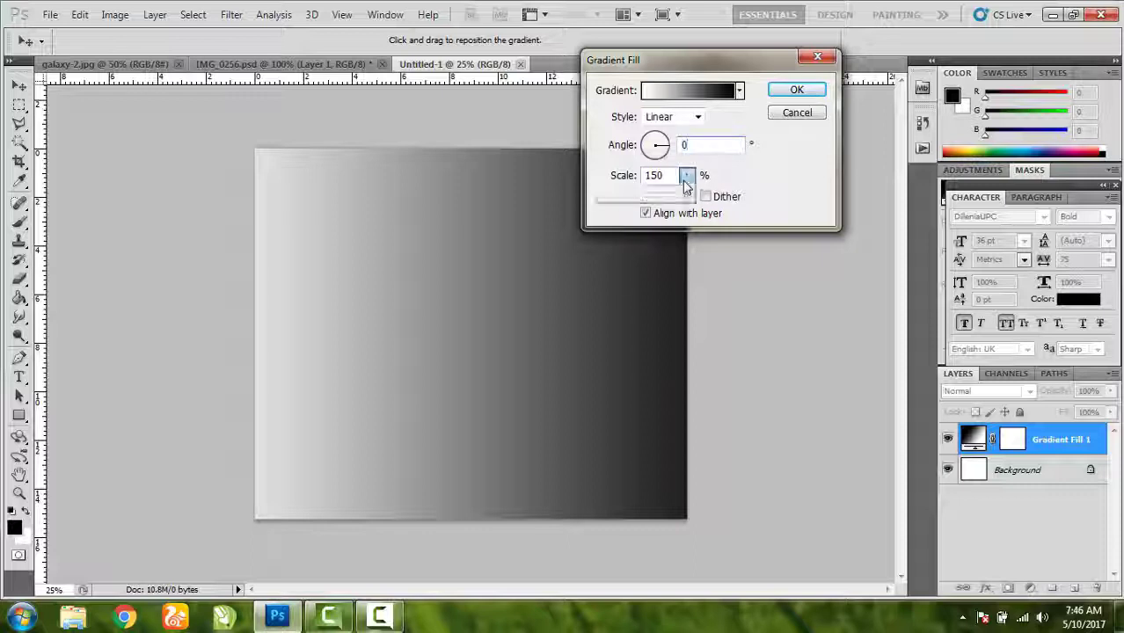
drag(679, 200, 674, 199)
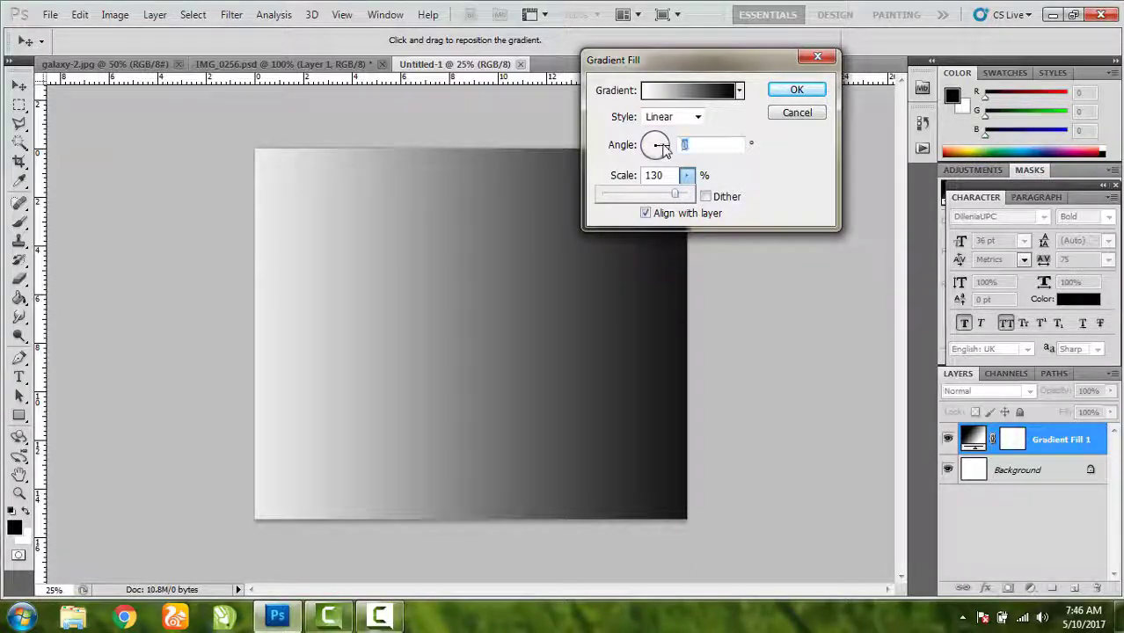
drag(663, 147, 671, 142)
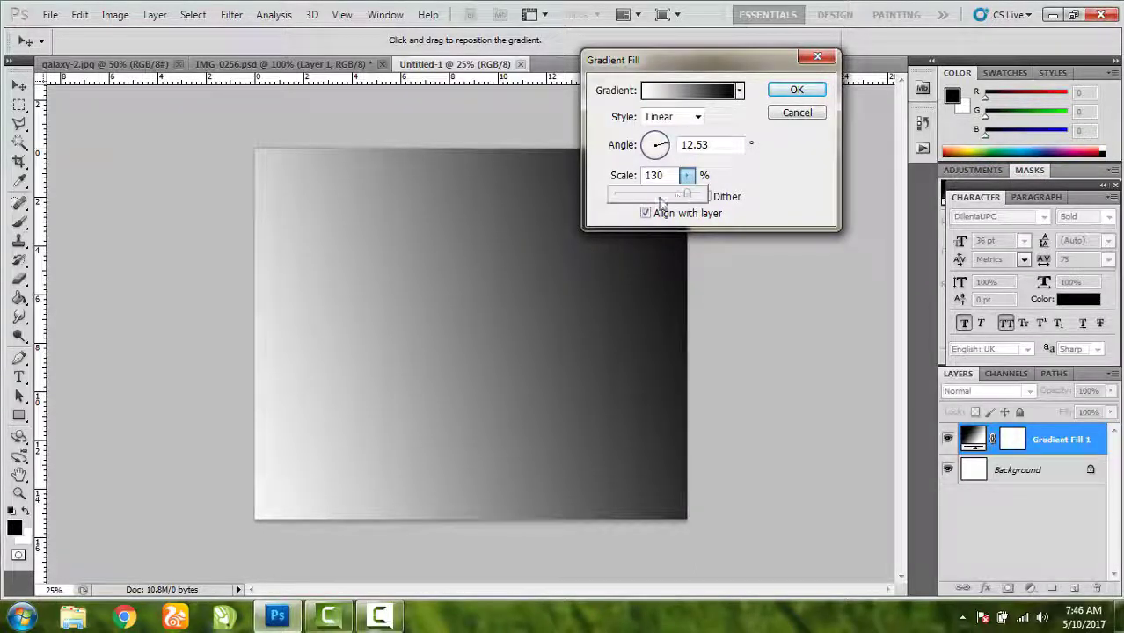
drag(662, 202, 652, 202)
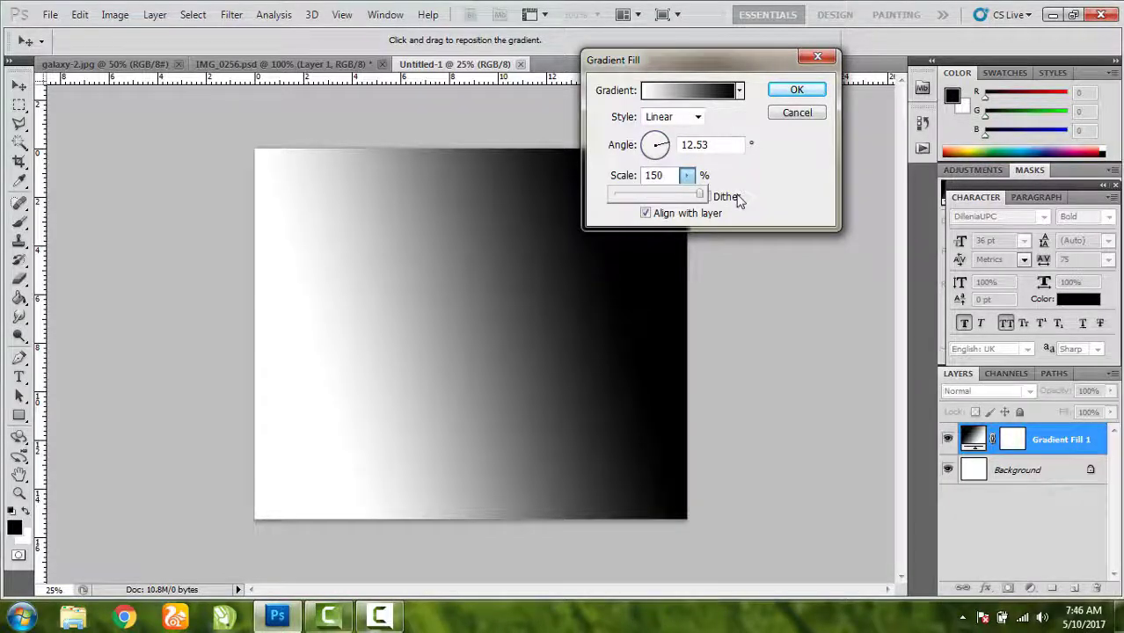
click(698, 117)
click(662, 147)
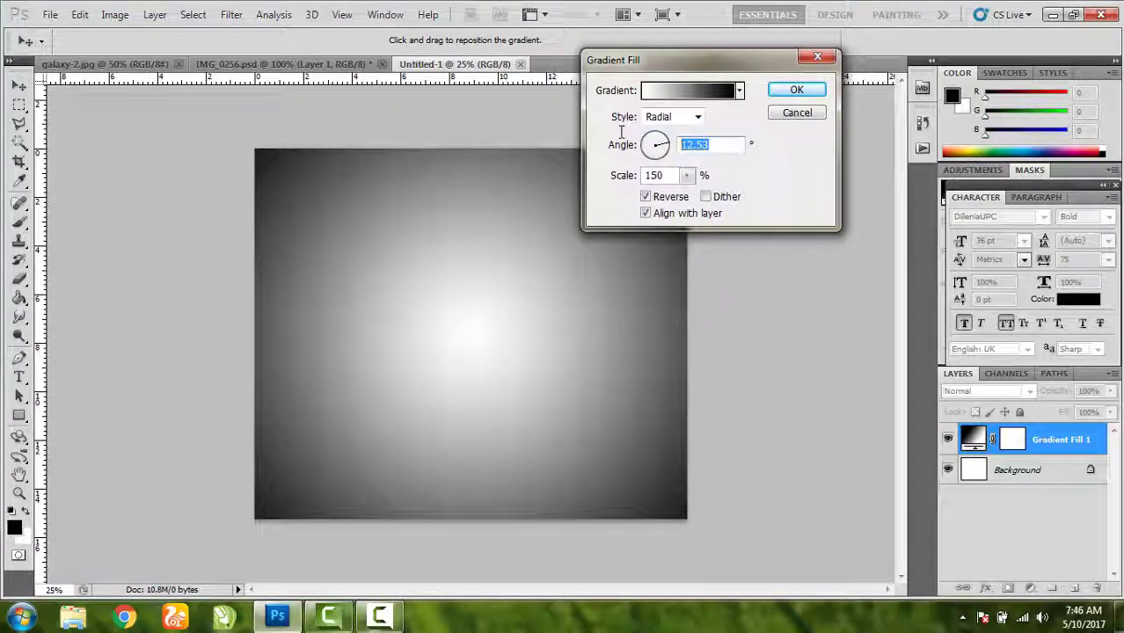
text(0)
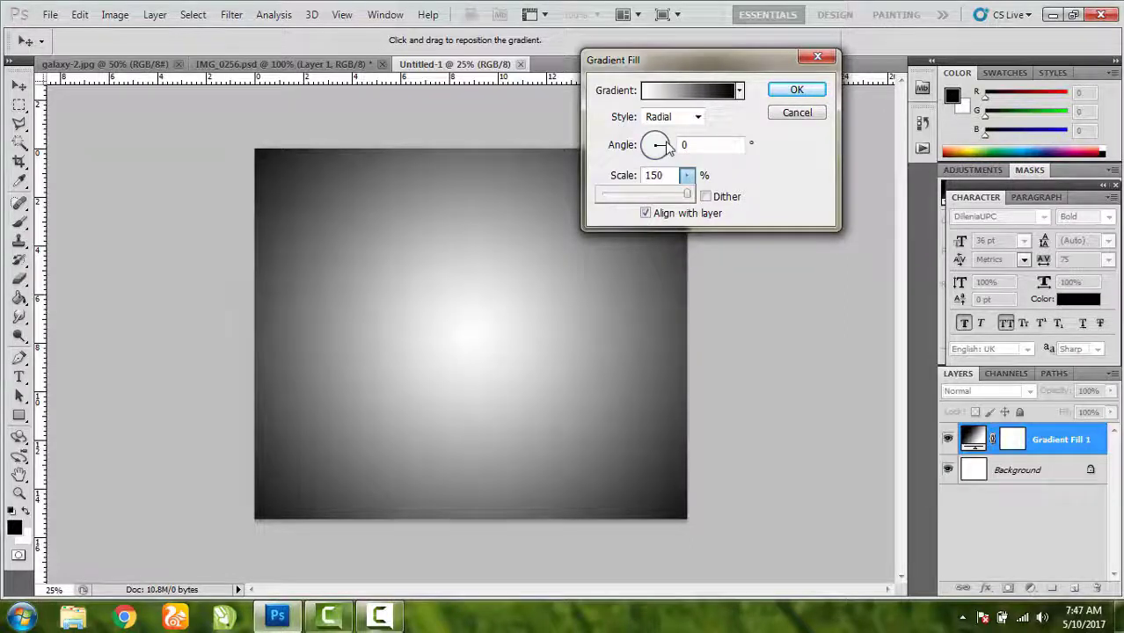
click(667, 146)
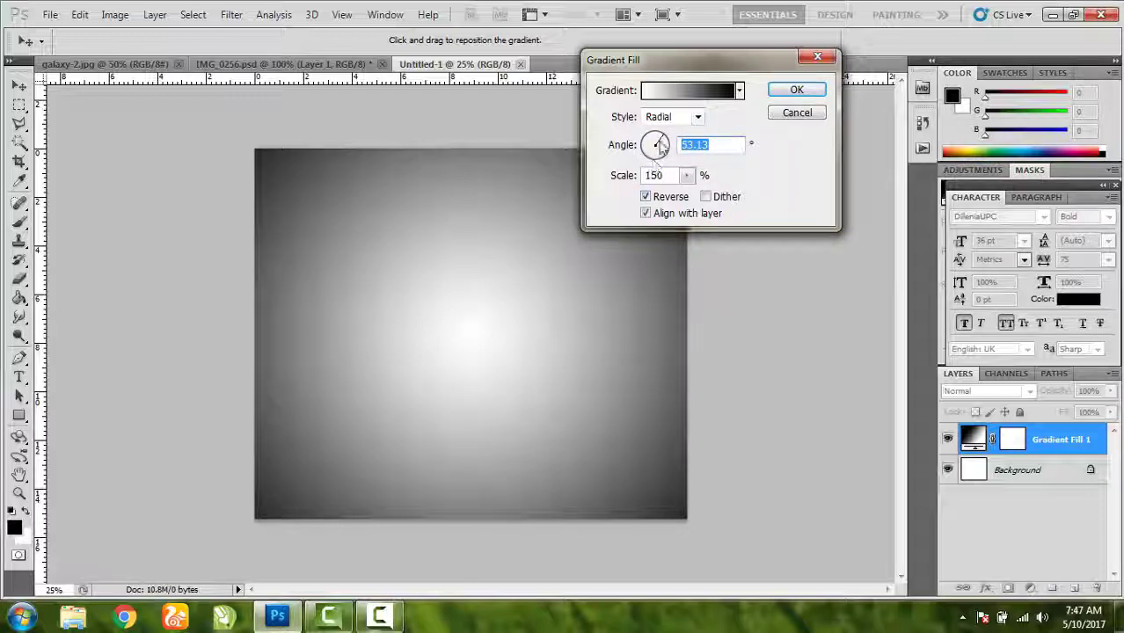
click(658, 144)
drag(666, 147, 669, 152)
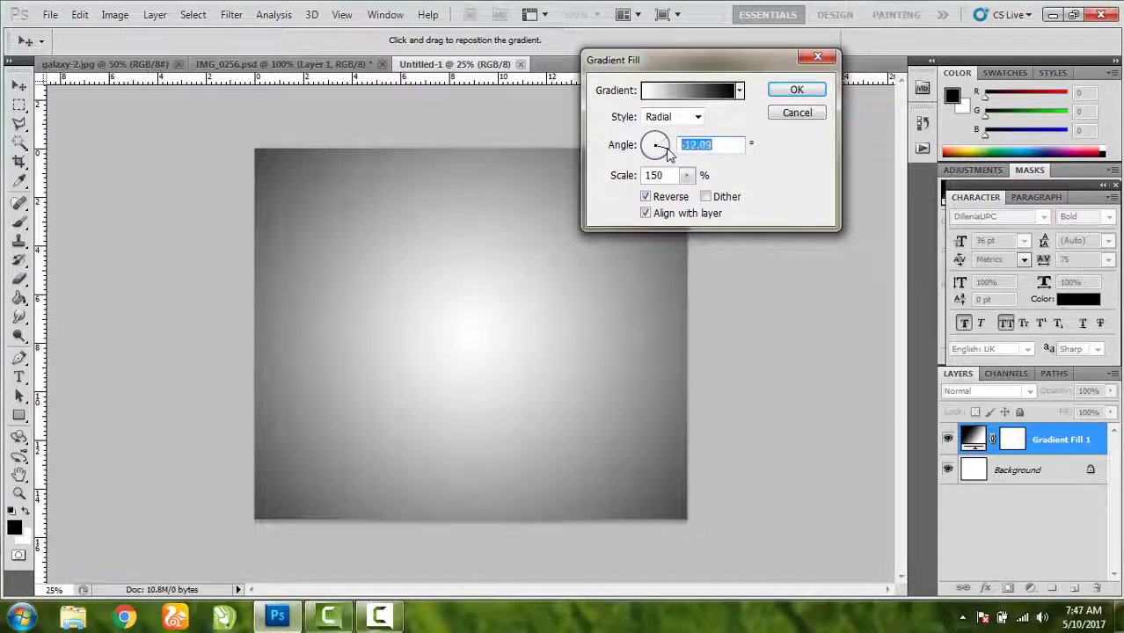
click(666, 146)
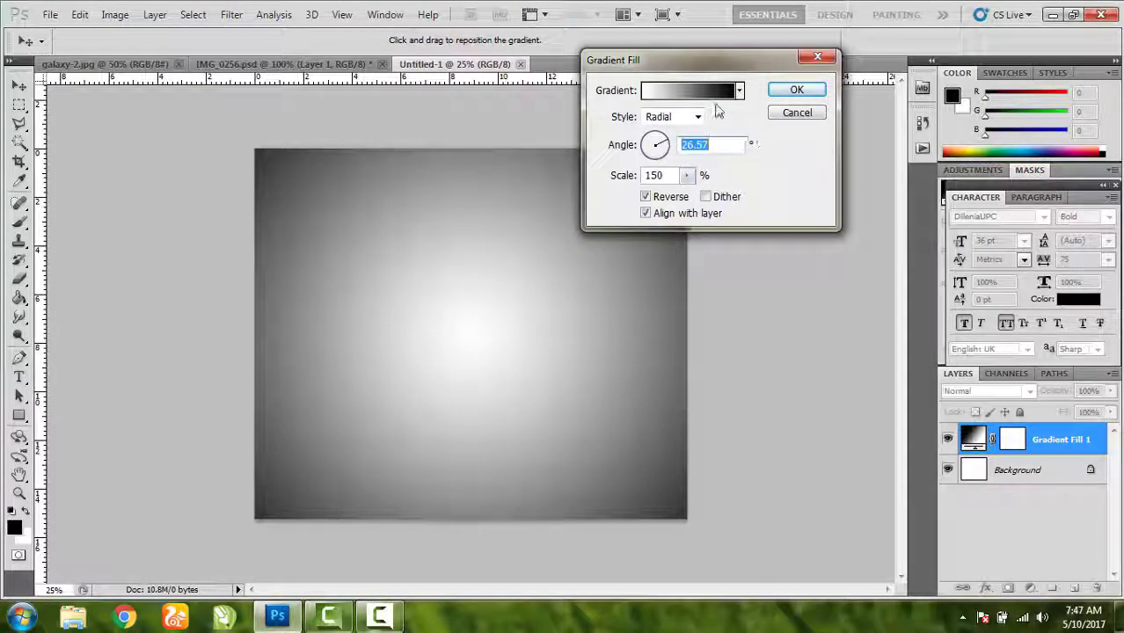
Move the gradient midpoint to 26% in the Gradient Editor and apply the fill layer
click(686, 91)
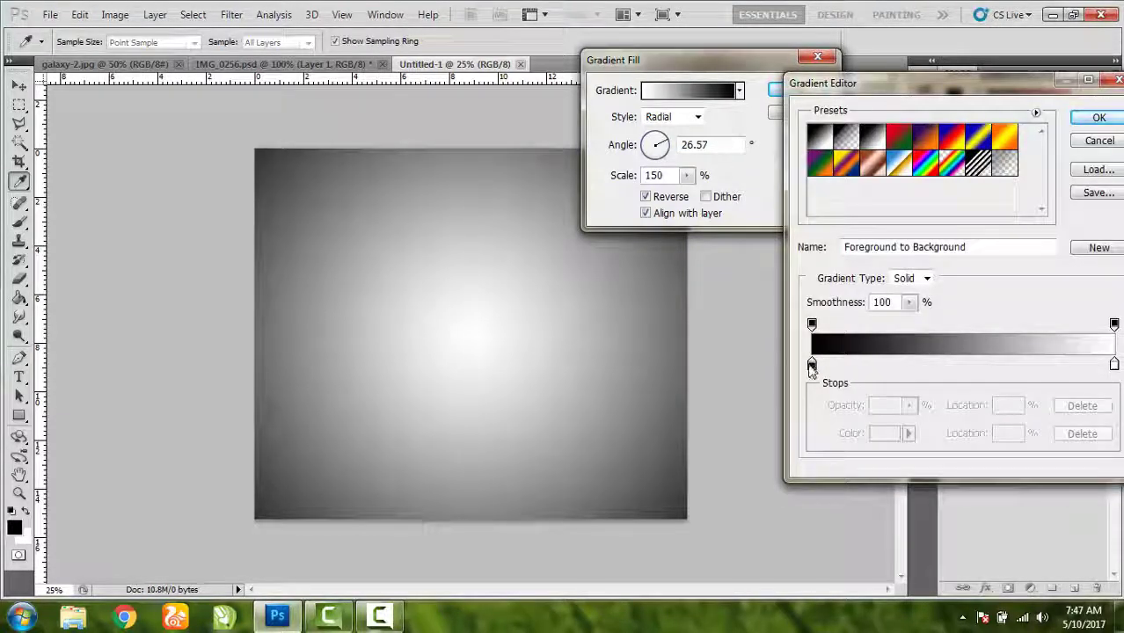
click(811, 364)
drag(945, 364, 909, 359)
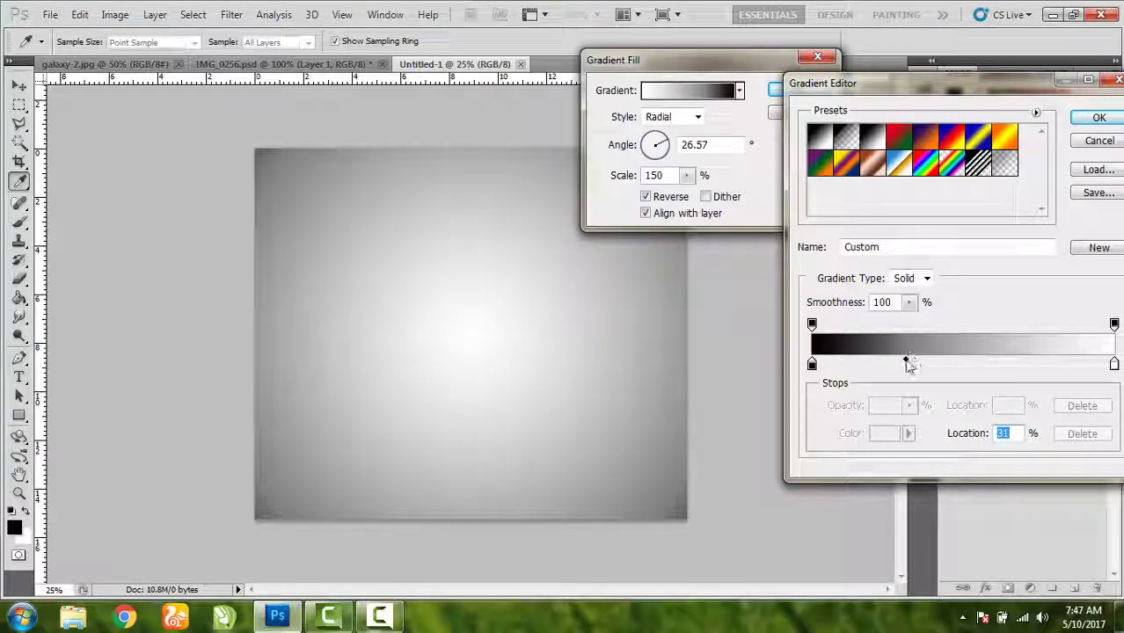
drag(897, 364, 893, 365)
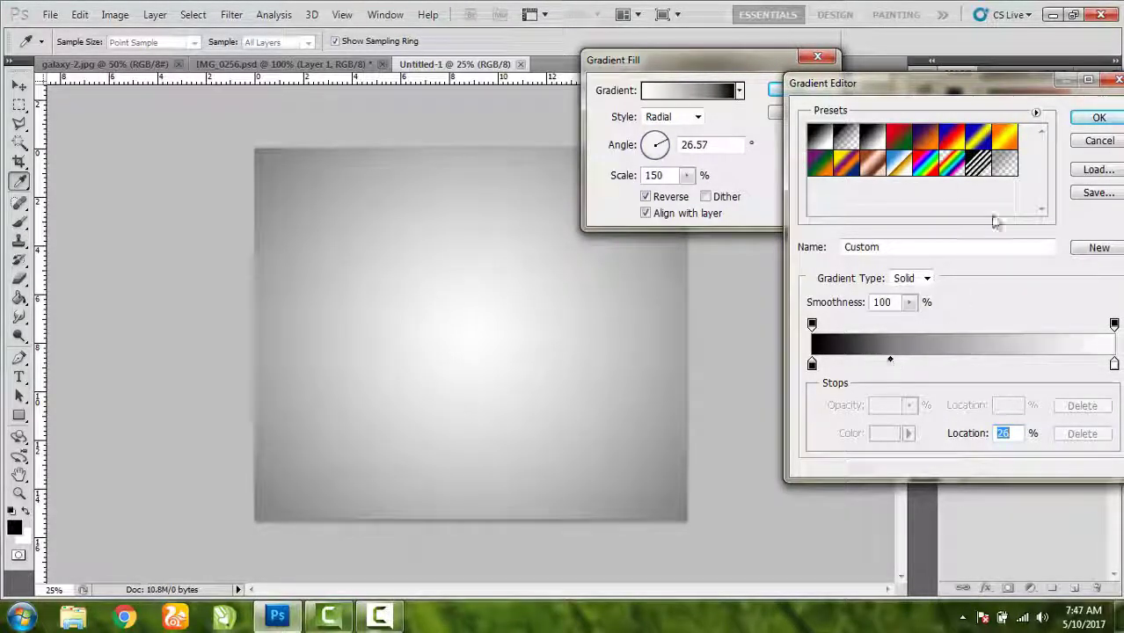
click(1099, 118)
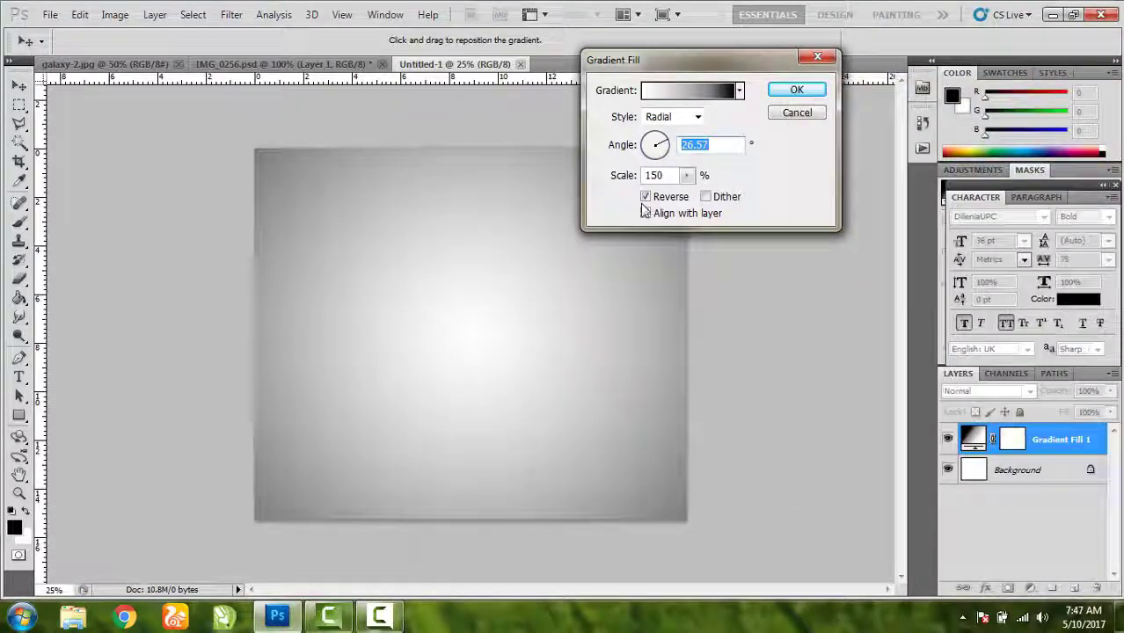
click(797, 90)
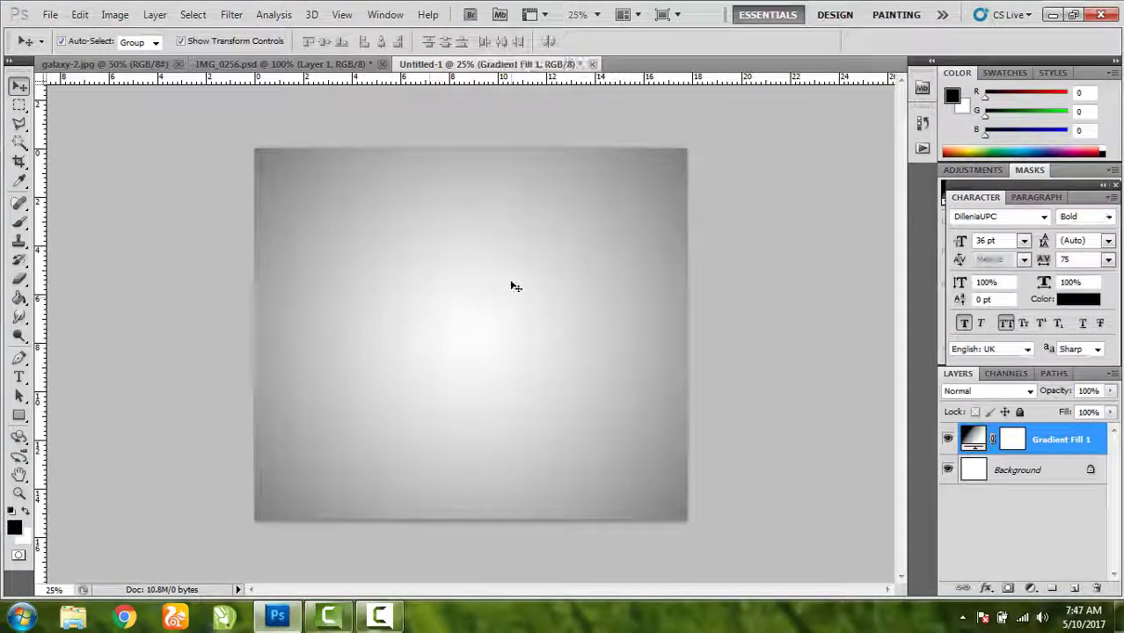
Paste the face stencil as Layer 1, enlarge it proportionally to about 127%, centre it high
click(79, 15)
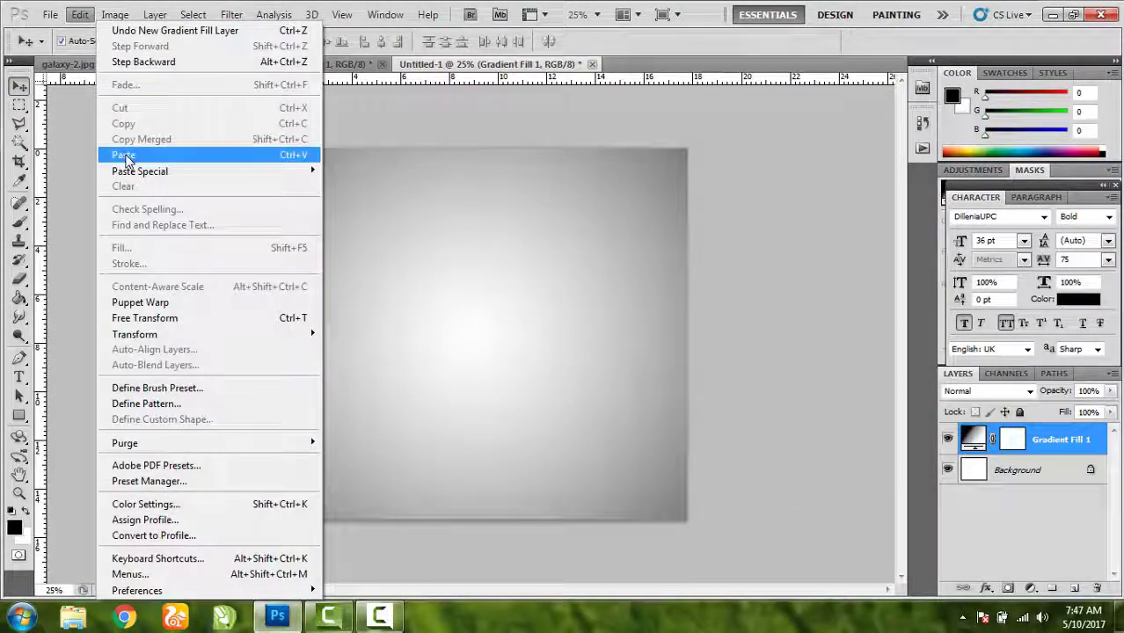
click(112, 153)
key(shift)
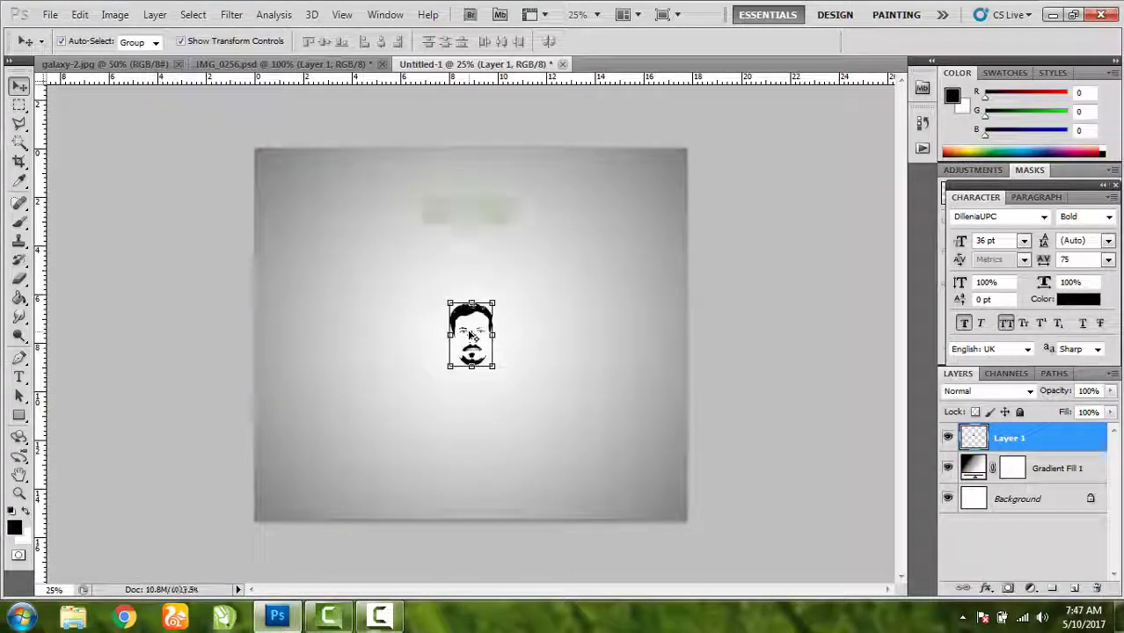
drag(498, 371, 643, 468)
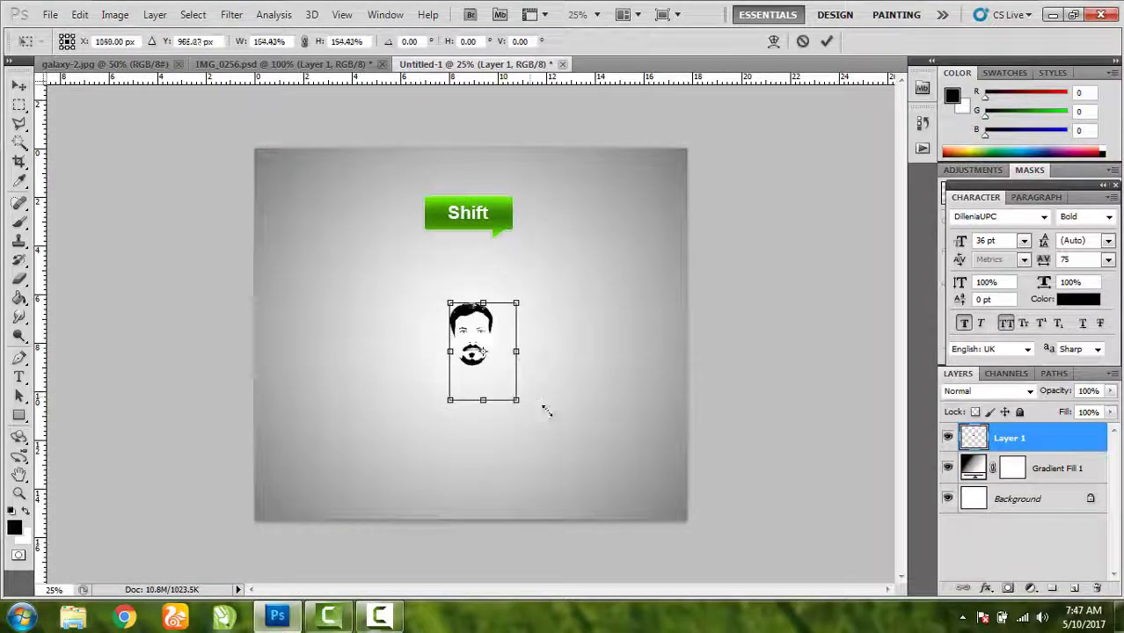
click(827, 41)
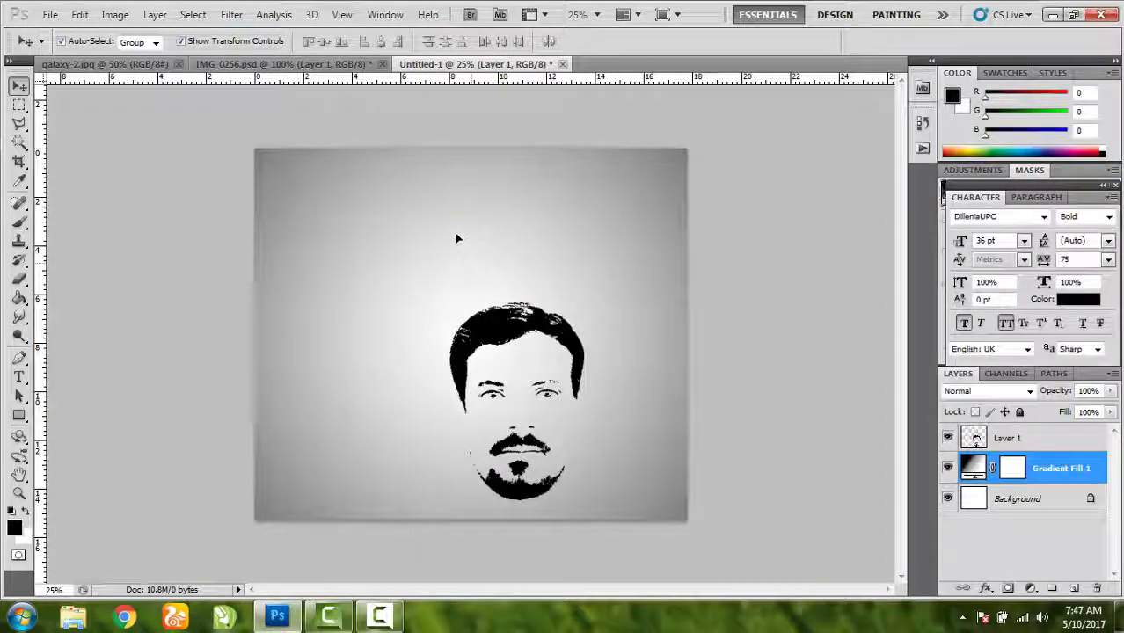
drag(492, 334, 466, 226)
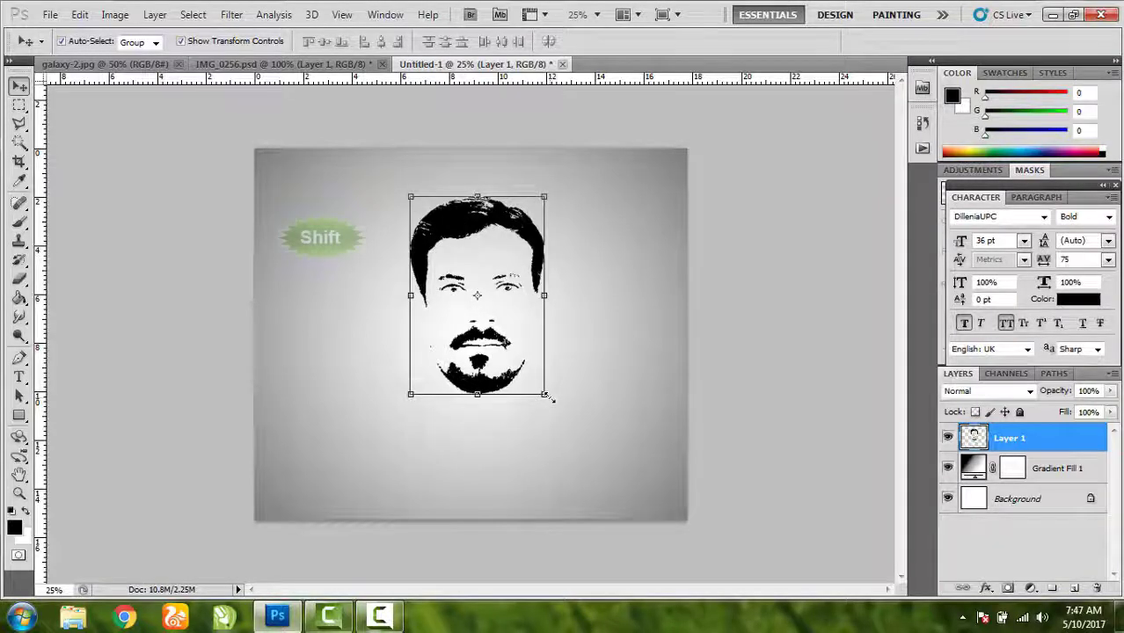
drag(551, 409, 592, 436)
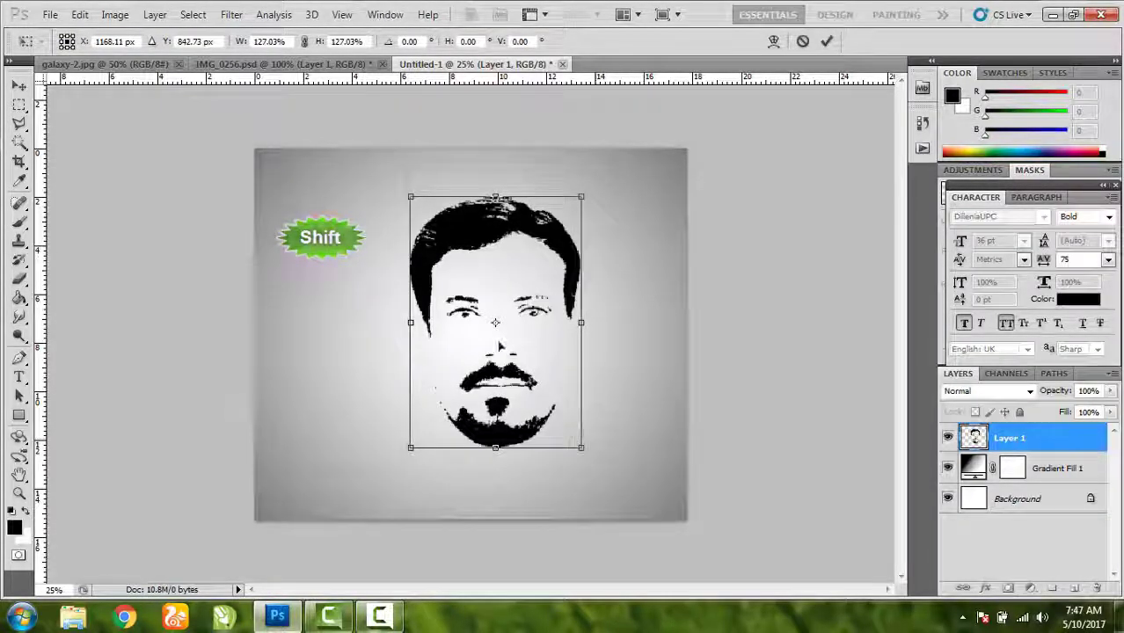
key(Return)
drag(482, 232, 467, 221)
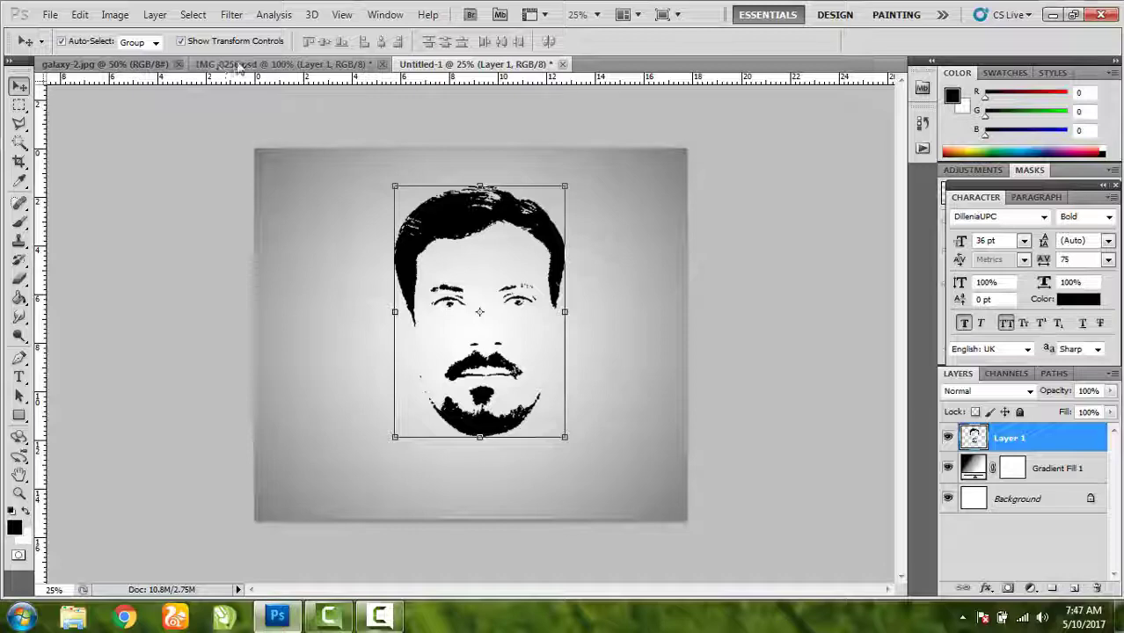
Copy the whole galaxy-2.jpg image and paste it above the face as Layer 2
key(ctrl+Tab)
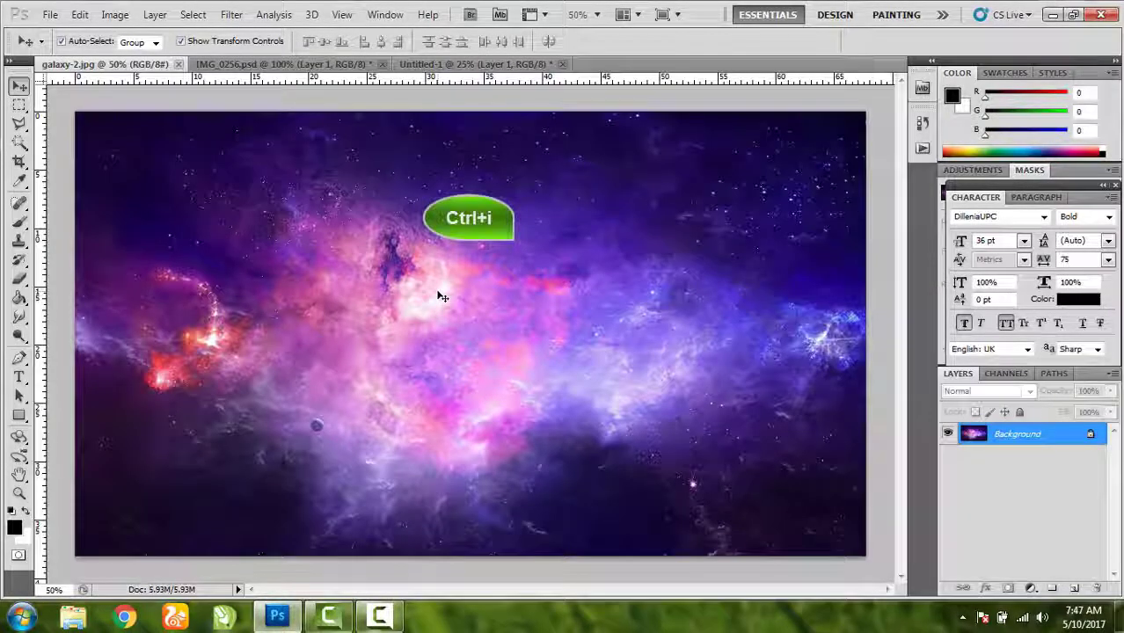
key(ctrl+a)
key(ctrl+c)
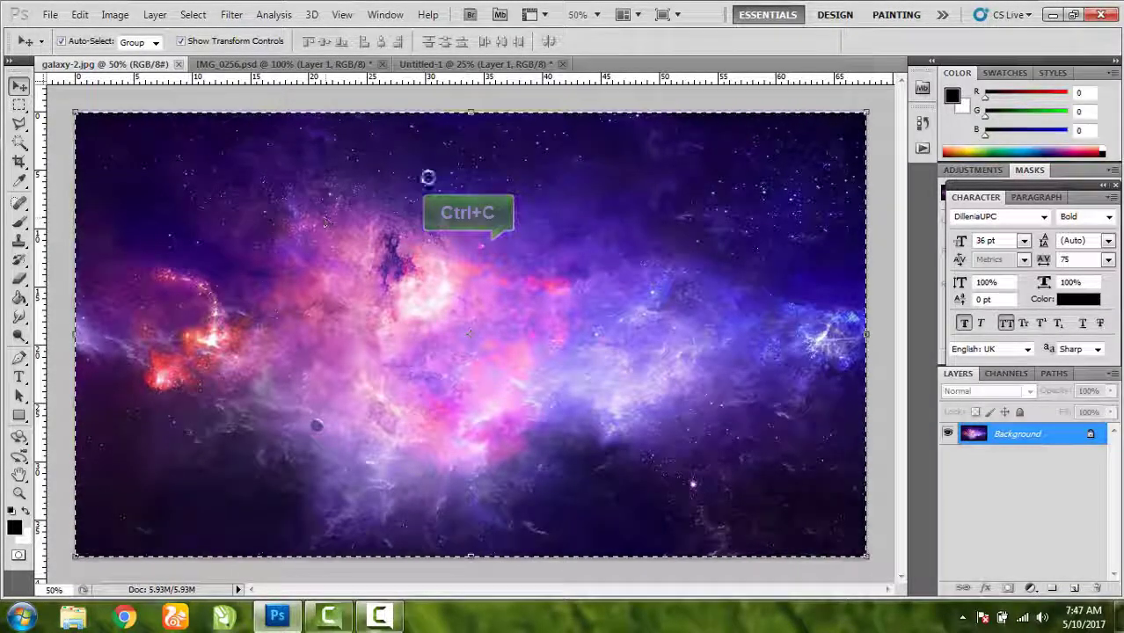
key(ctrl+Tab)
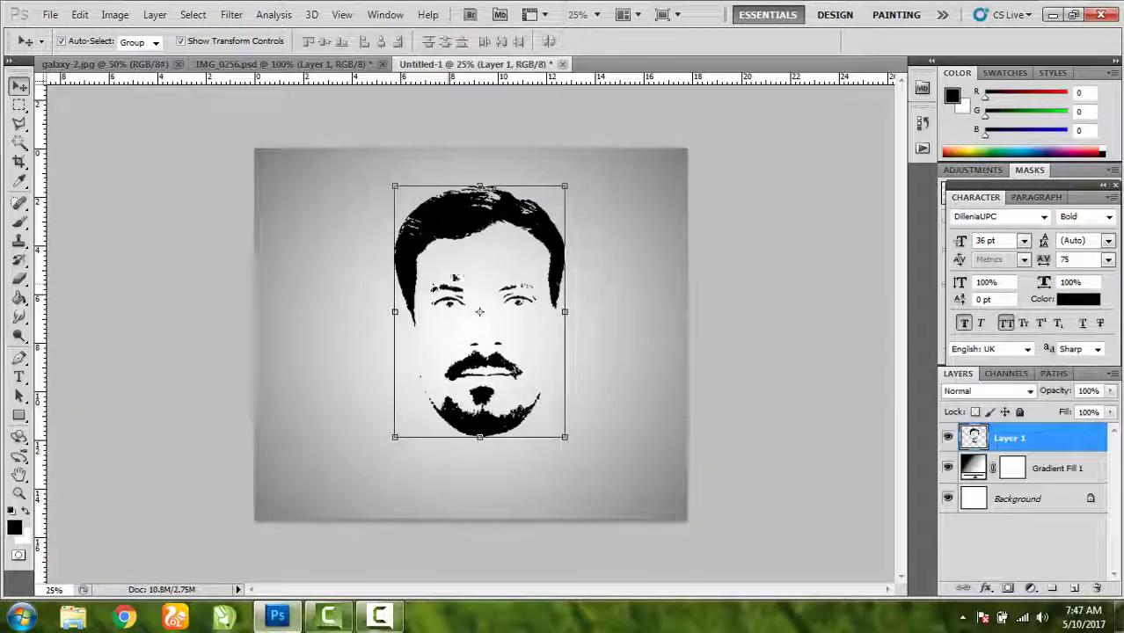
key(ctrl+v)
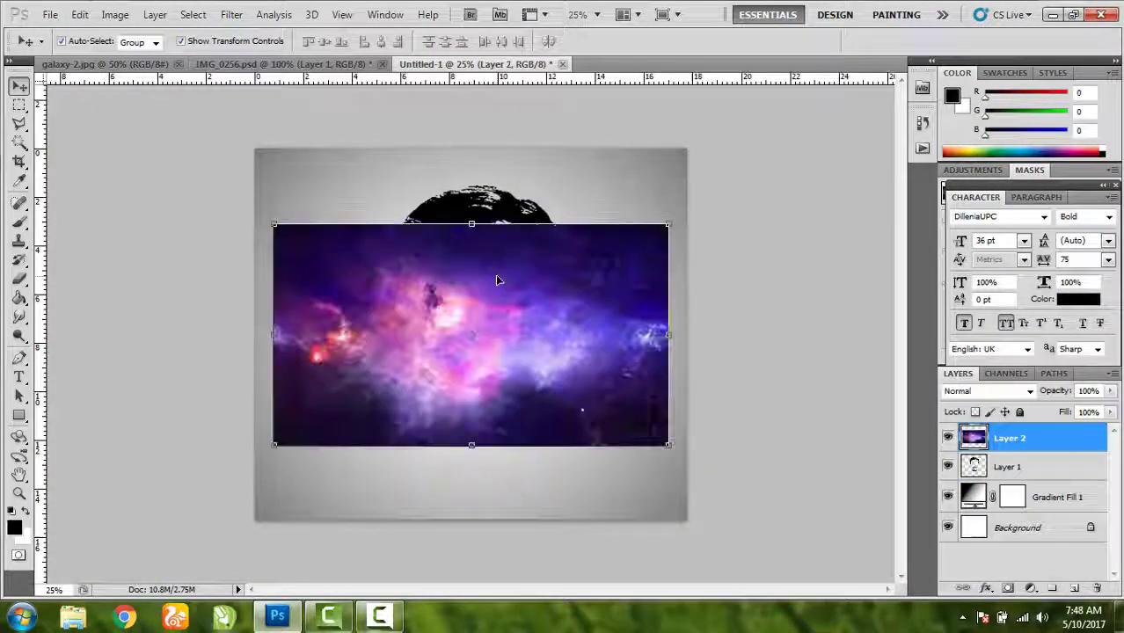
drag(496, 279, 524, 233)
Free Transform the galaxy layer larger to cover most of the canvas, then nudge it into place
key(ctrl+t)
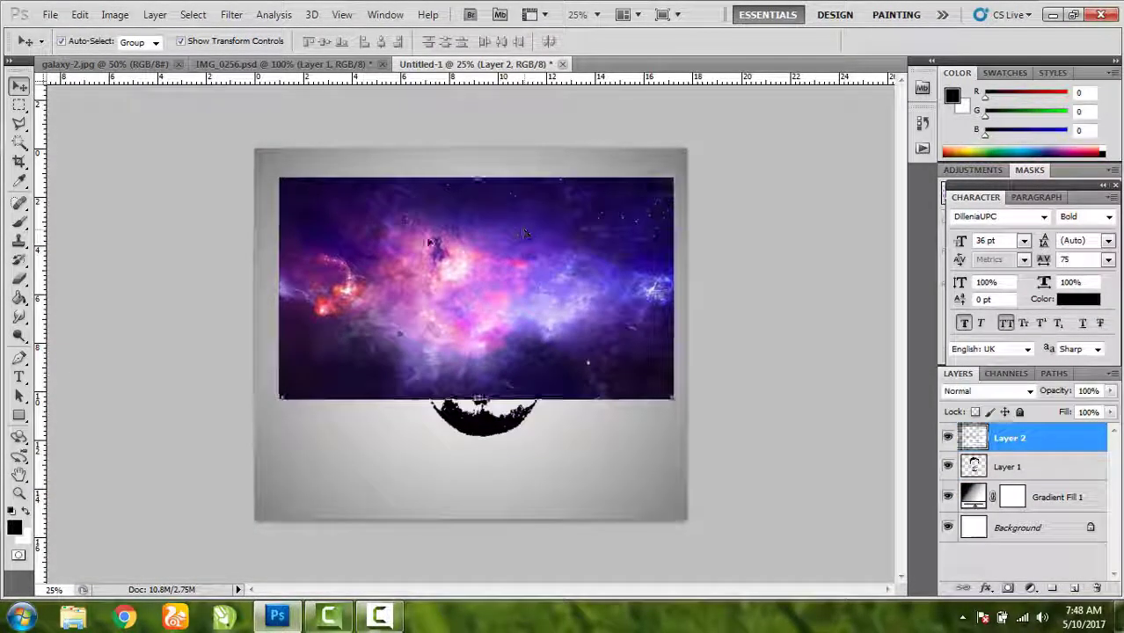
drag(677, 402, 690, 446)
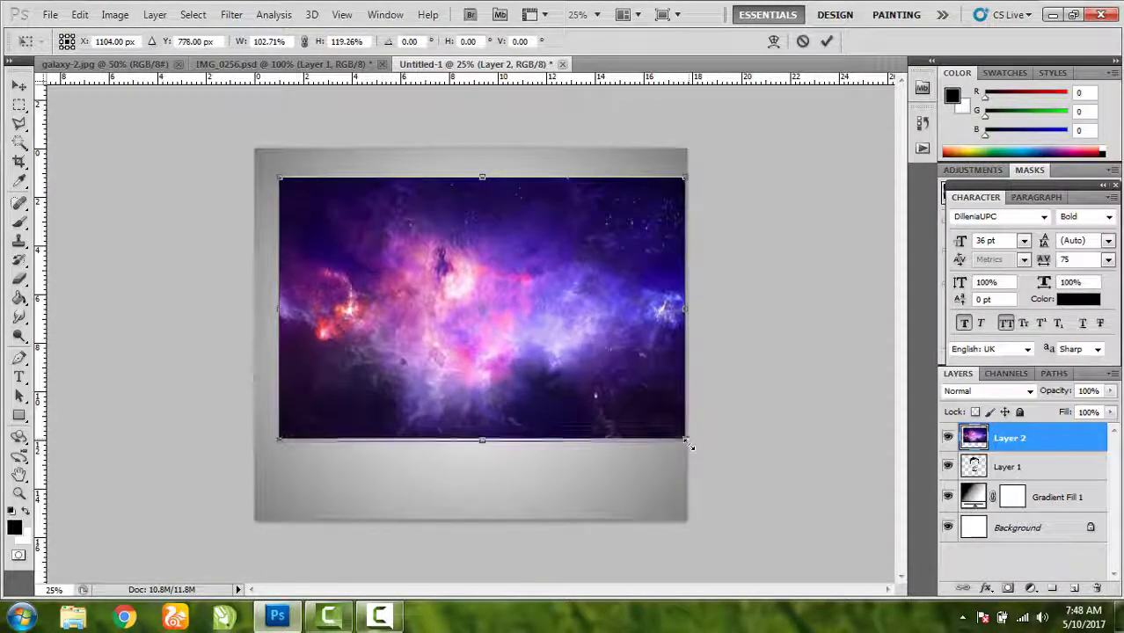
key(Return)
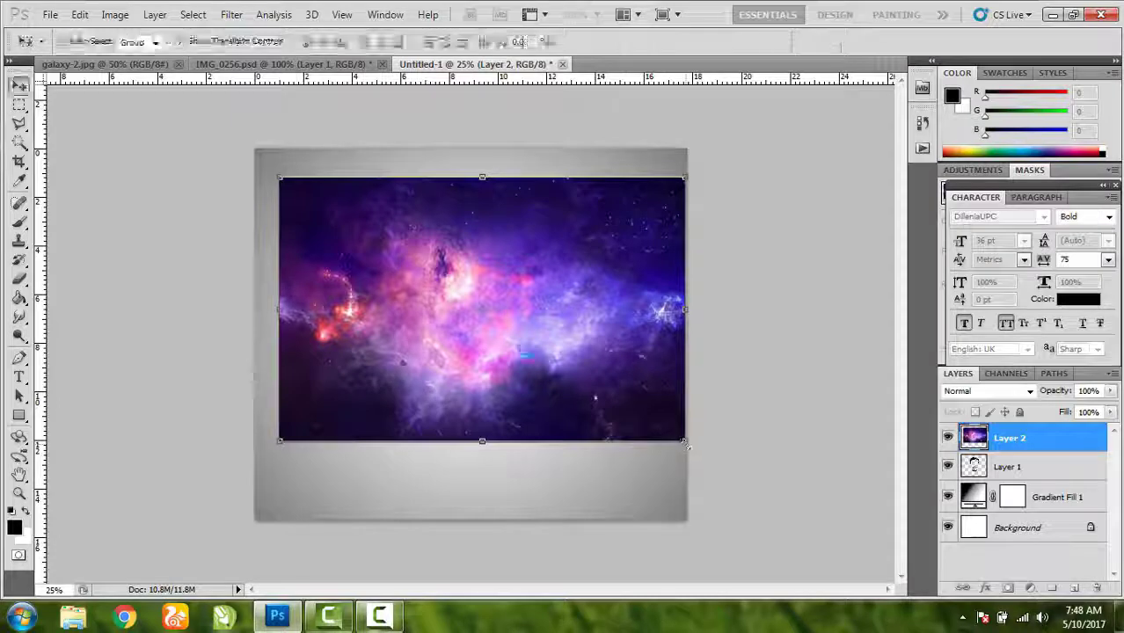
drag(508, 266, 498, 263)
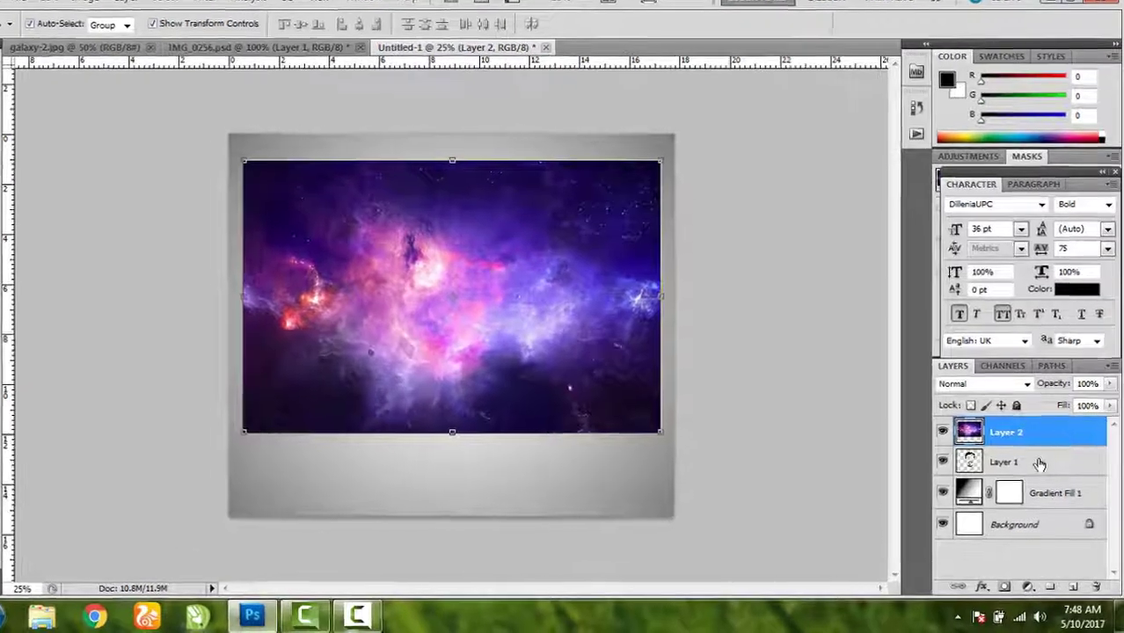
Clip galaxy Layer 2 to face Layer 1 so the galaxy shows only inside the face
click(1051, 467)
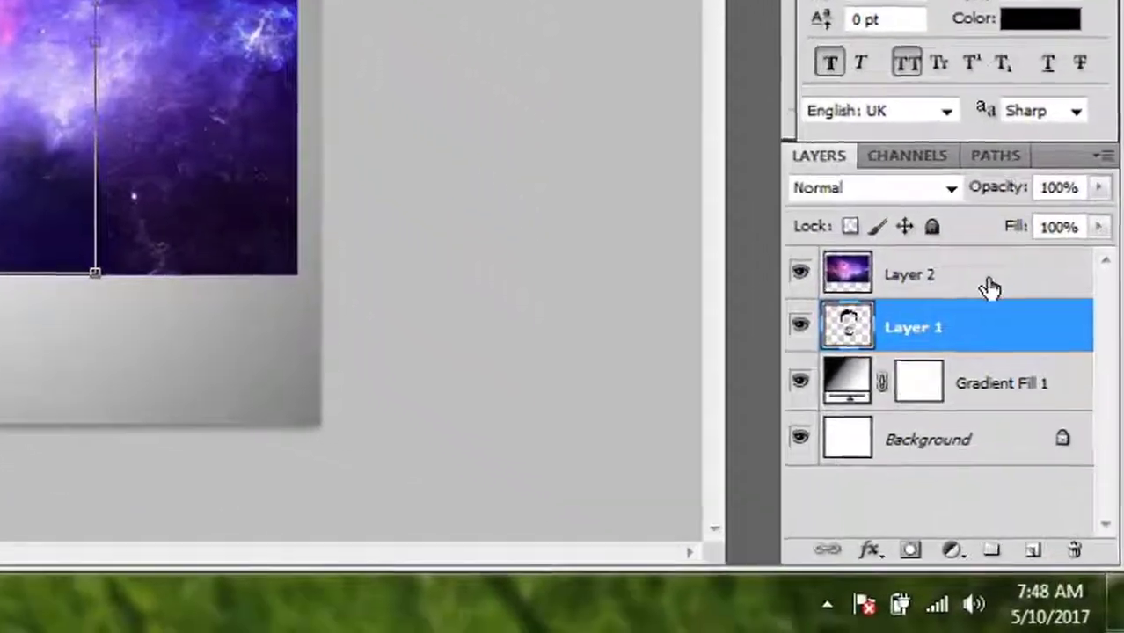
click(1018, 375)
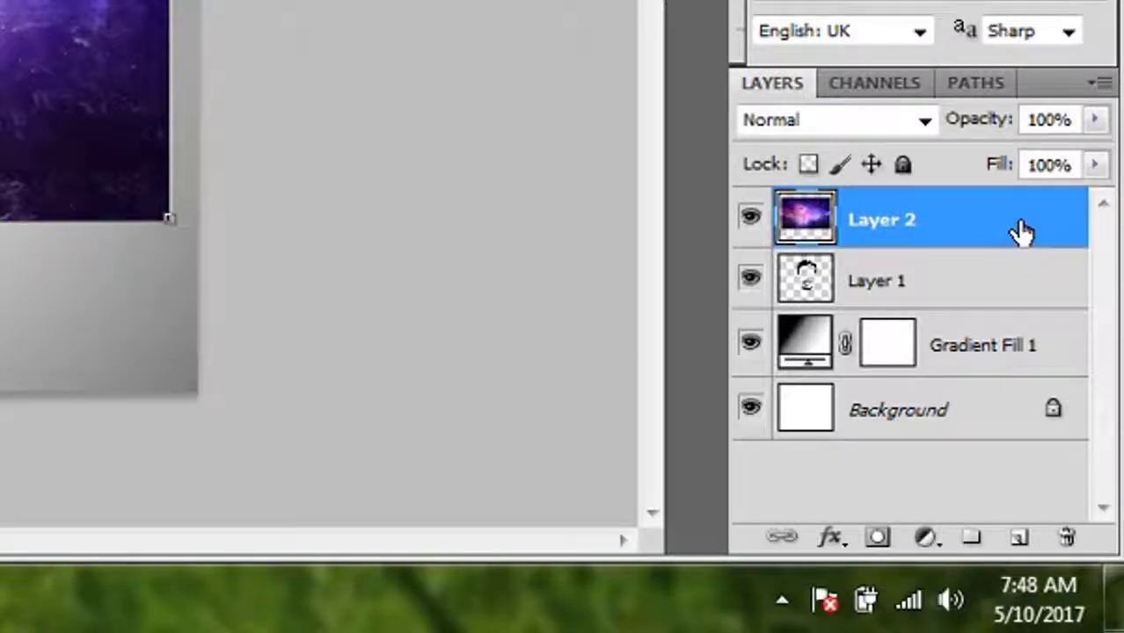
drag(1012, 279, 1020, 248)
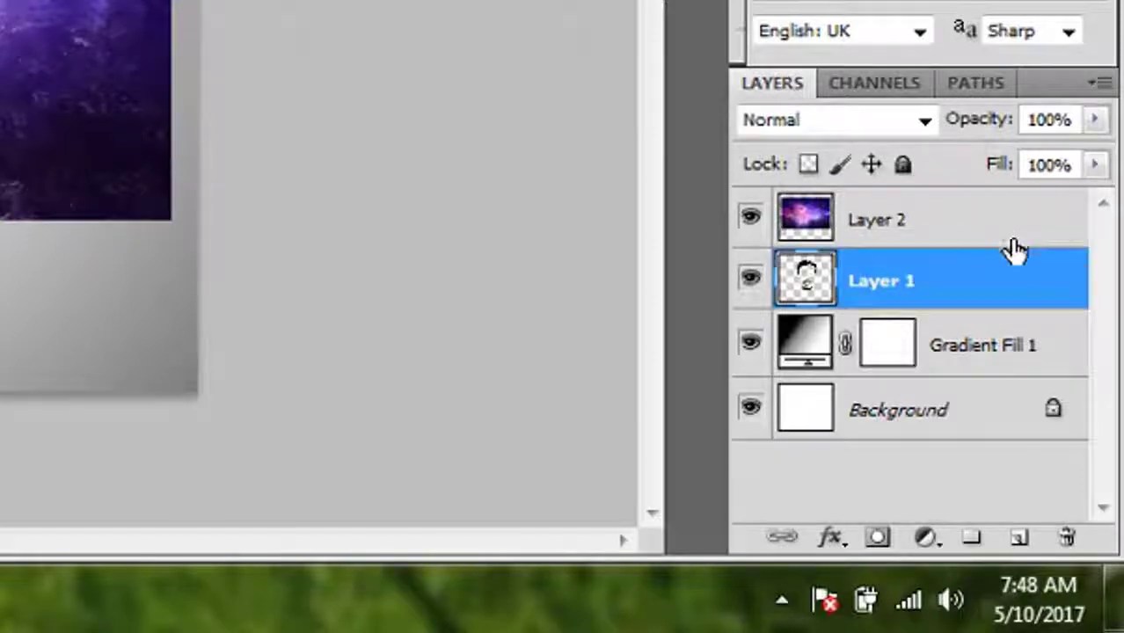
click(1005, 241)
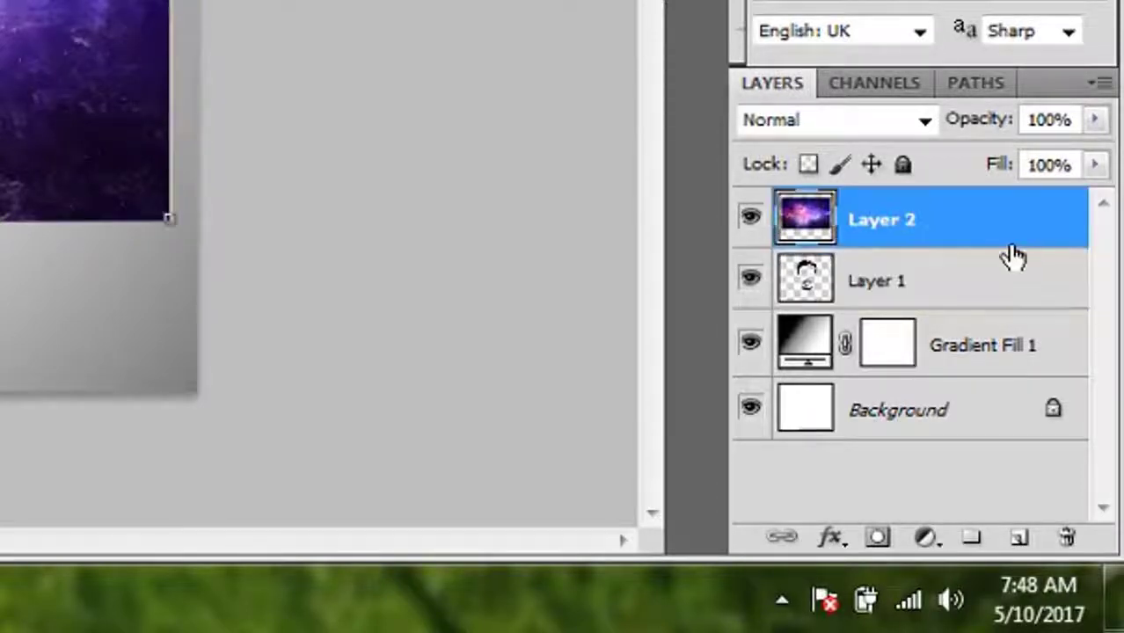
click(1013, 279)
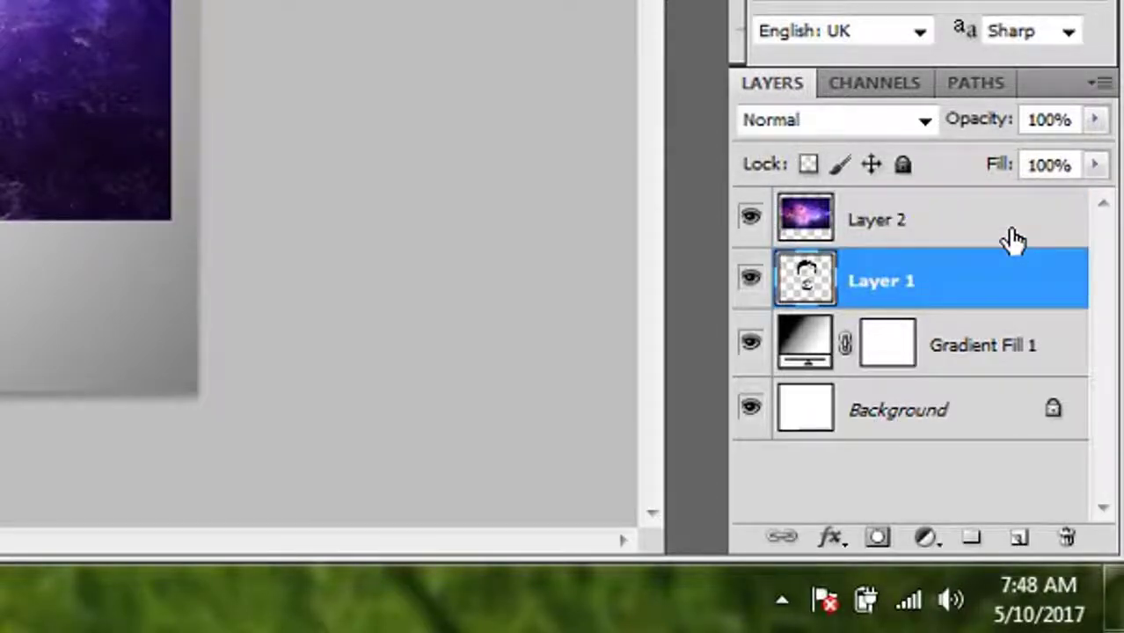
click(1013, 239)
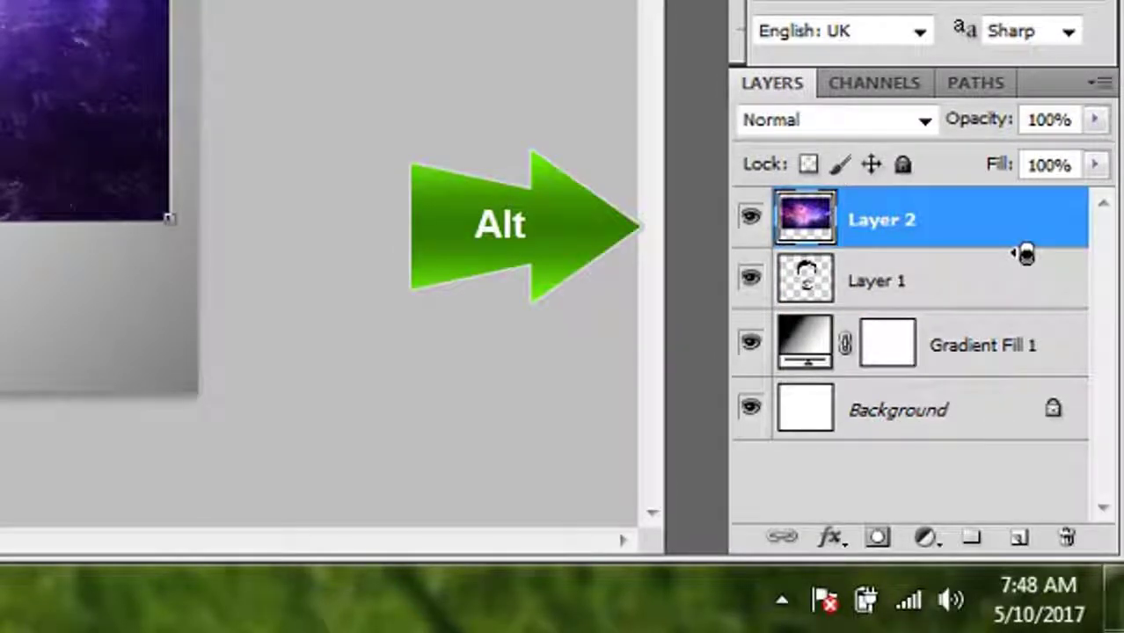
alt+click(1027, 254)
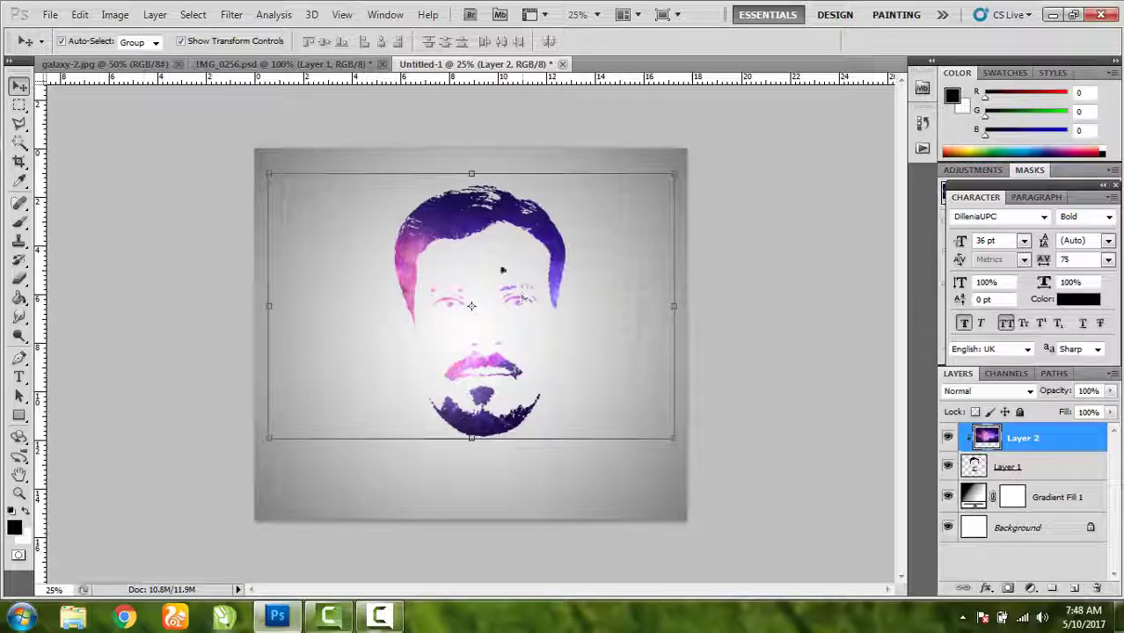
Stretch the clipped galaxy texture to about 115% height and commit the transform
key(ctrl+h)
drag(497, 211, 484, 246)
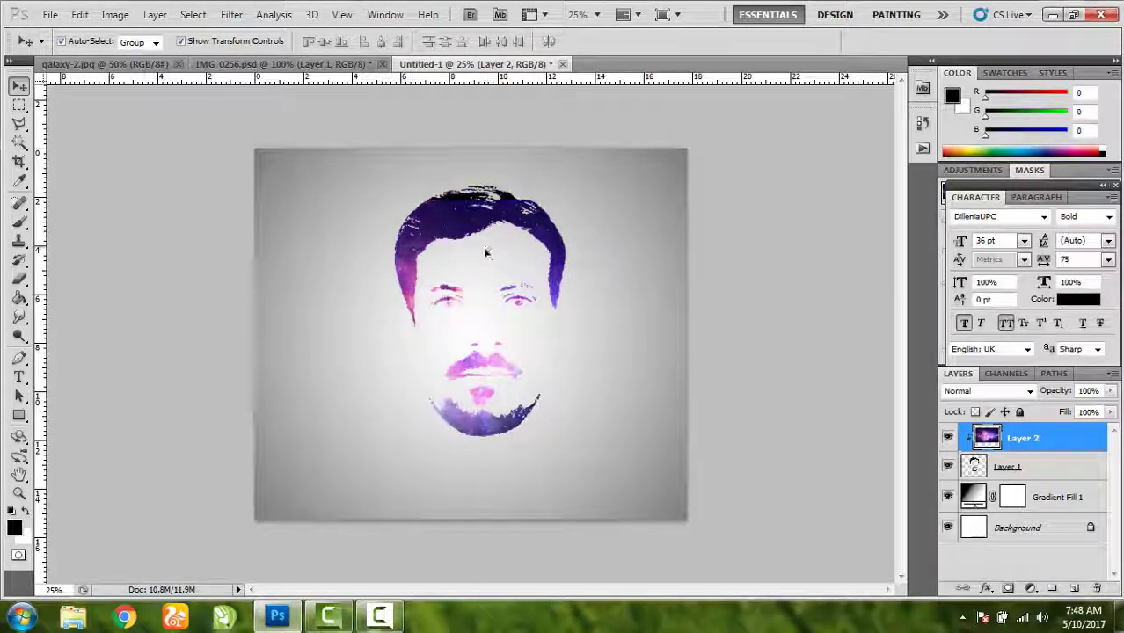
drag(485, 246, 485, 251)
drag(488, 451, 485, 492)
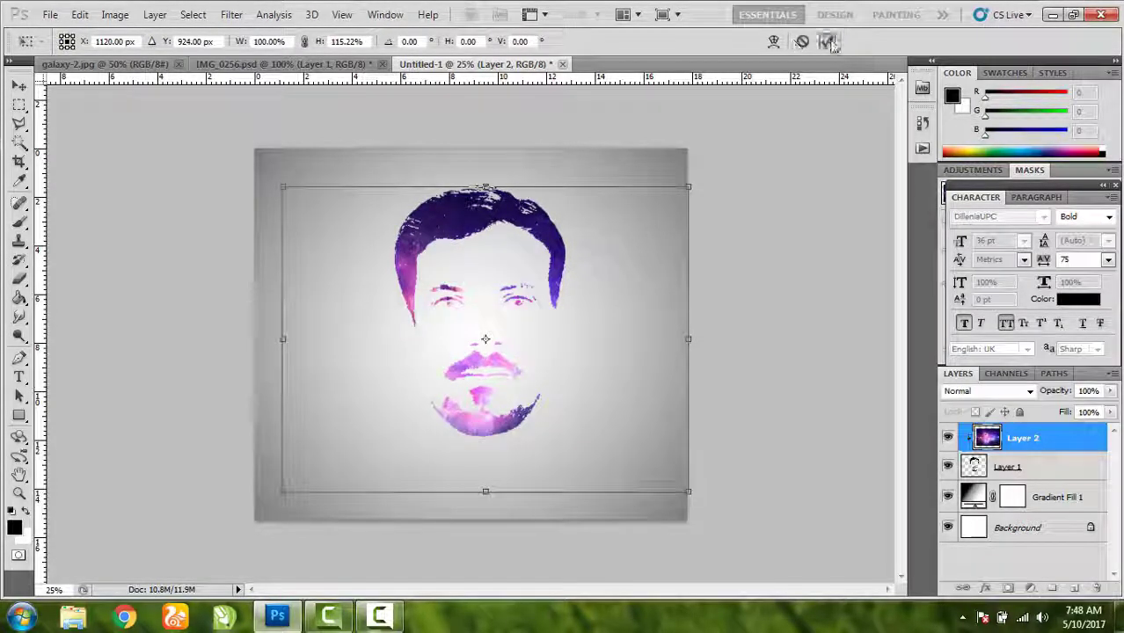
click(827, 41)
Reposition the galaxy layer so richer colours fill the hair and beard
click(610, 230)
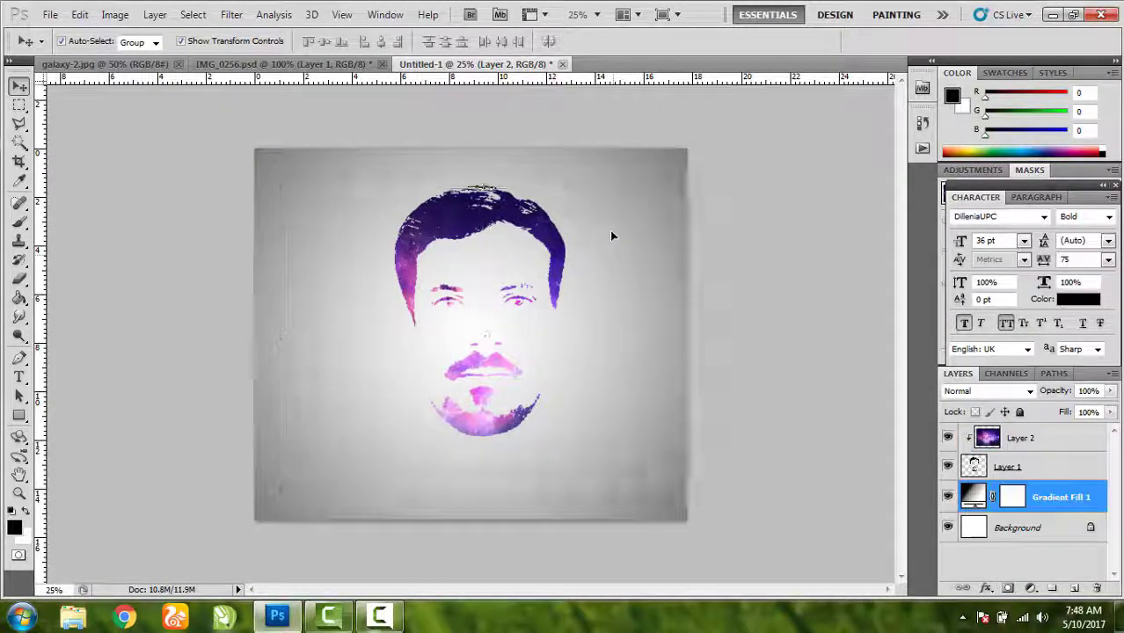
click(444, 220)
drag(444, 220, 457, 191)
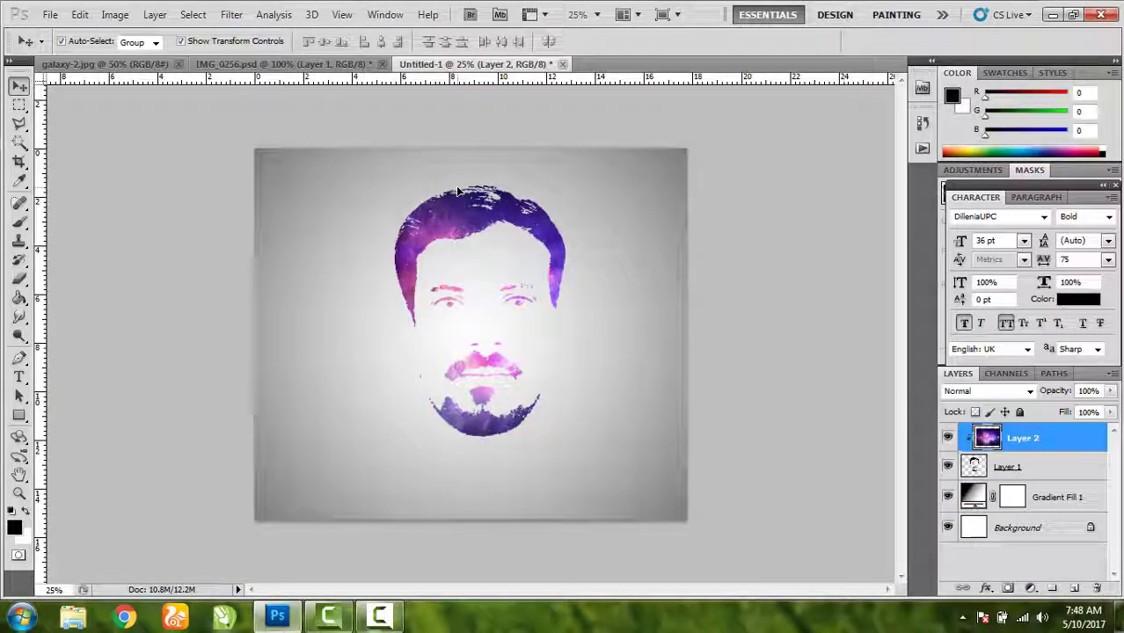
drag(457, 191, 461, 190)
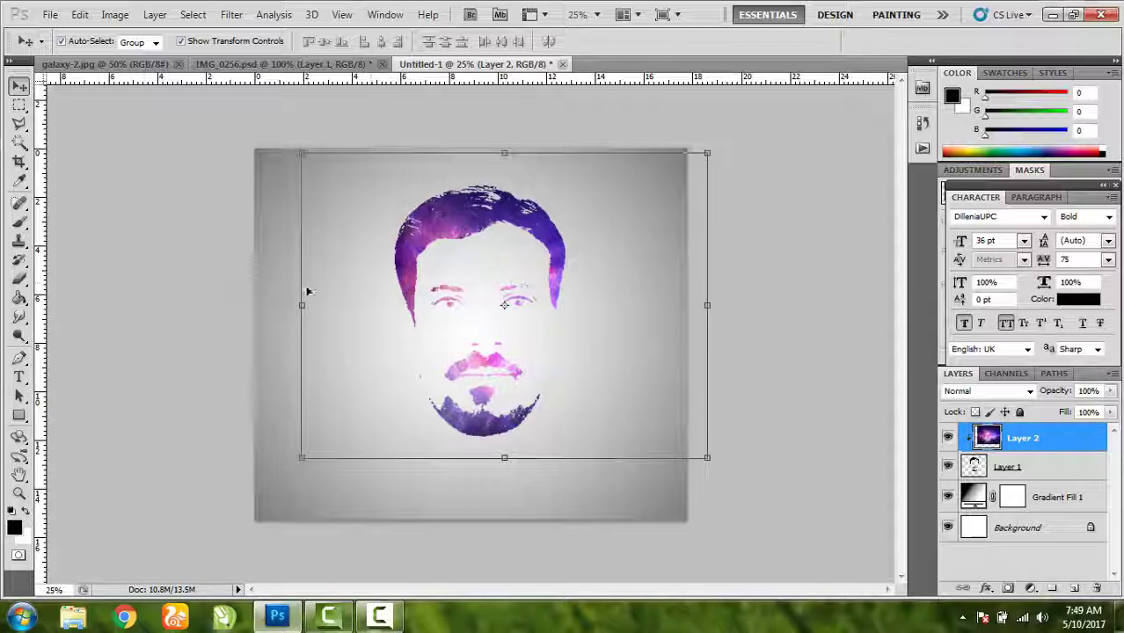
click(21, 491)
Add a text layer below the face reading 'PHOTOSHOP CS5' in DilleniaUPC Bold
click(18, 377)
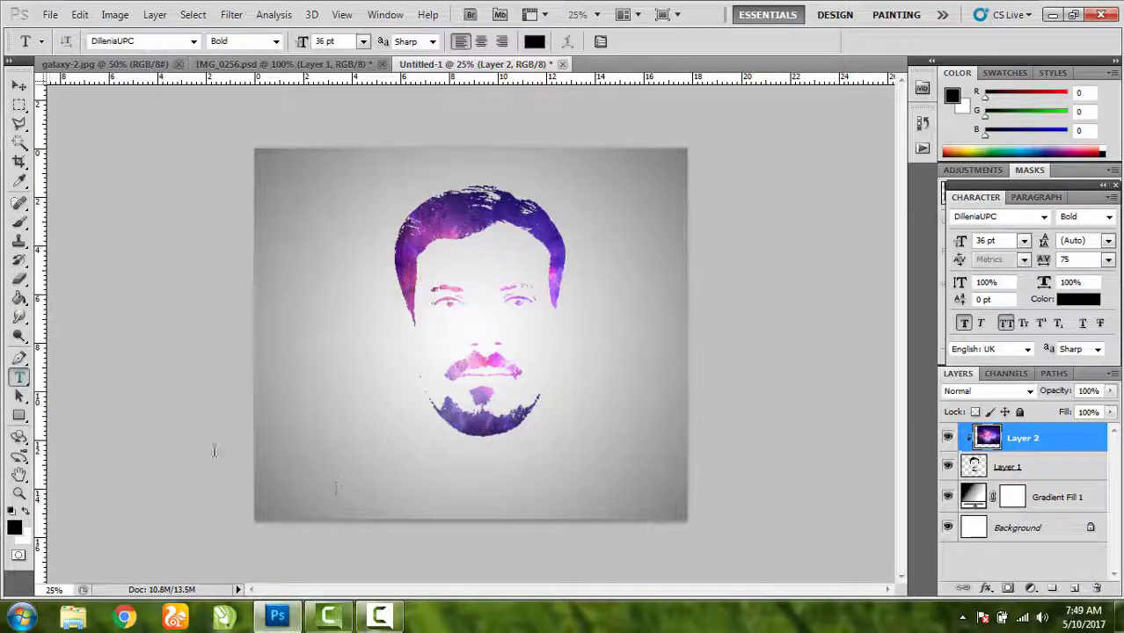
click(309, 475)
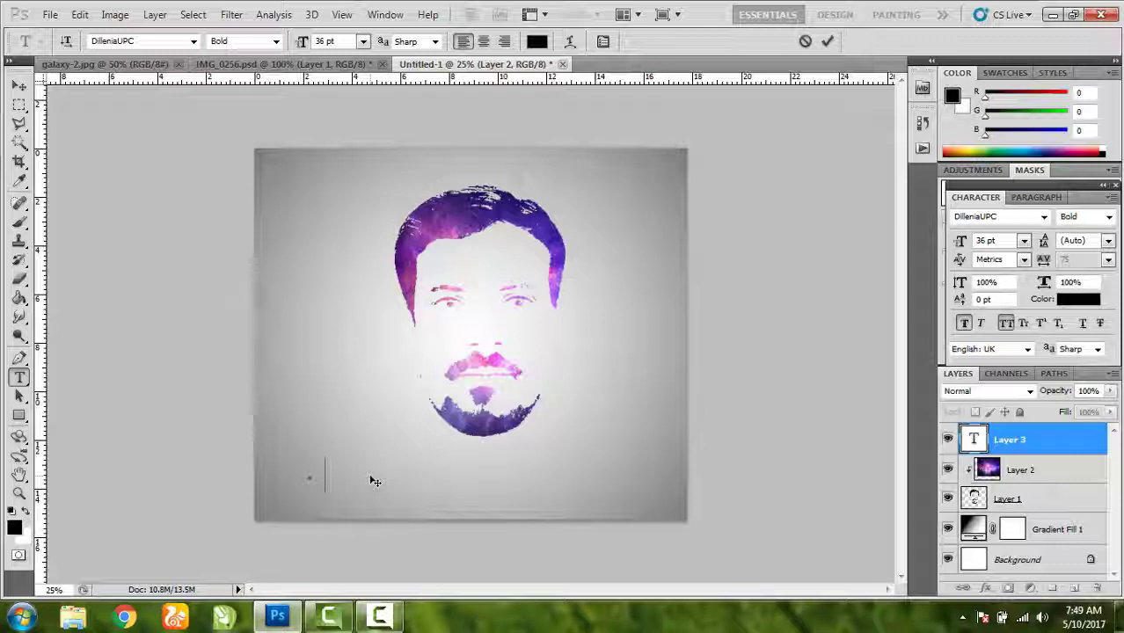
text(PHOTOSHOP CS5)
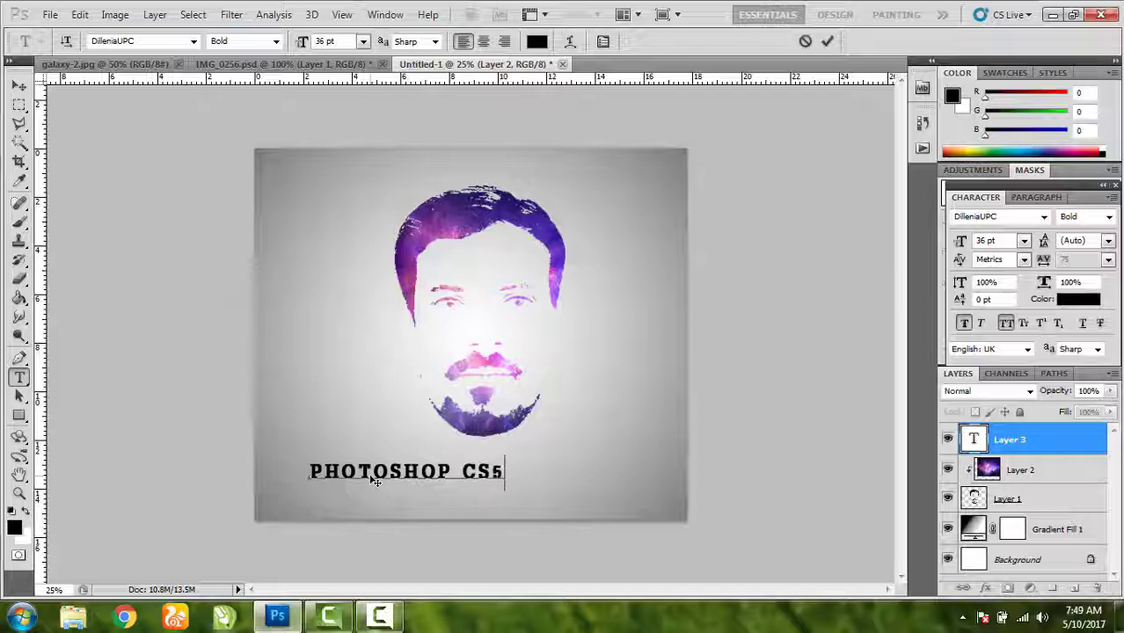
text( D)
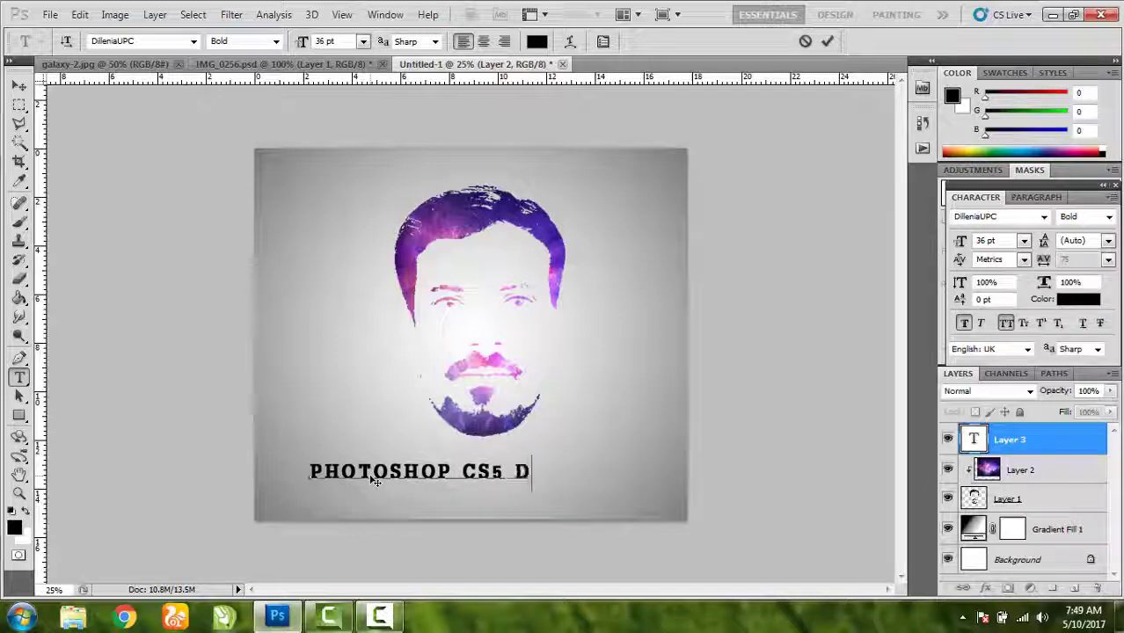
text(ES)
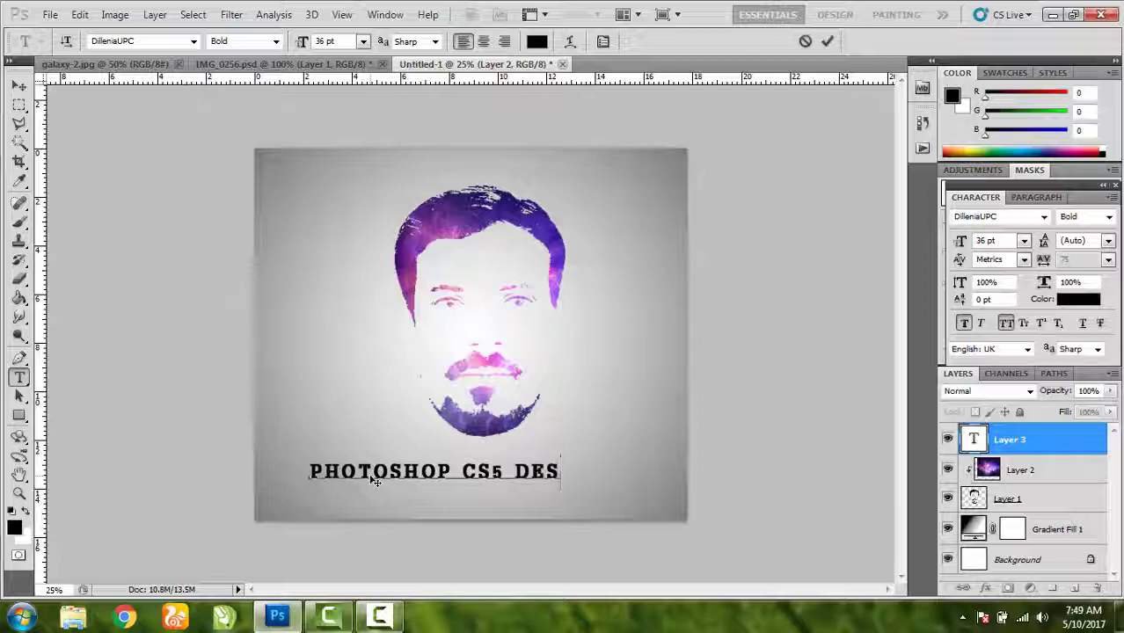
text(IGN)
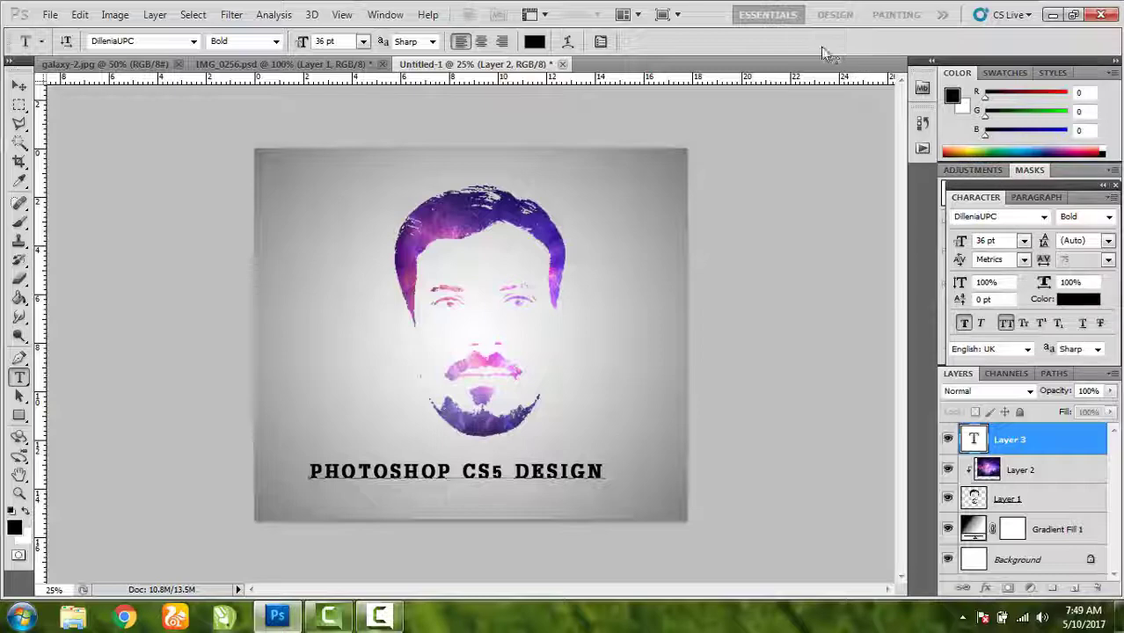
Commit the 'PHOTOSHOP CS5 DESIGN' caption with tracking 75 and show its bounds with the Move tool
click(827, 41)
click(375, 16)
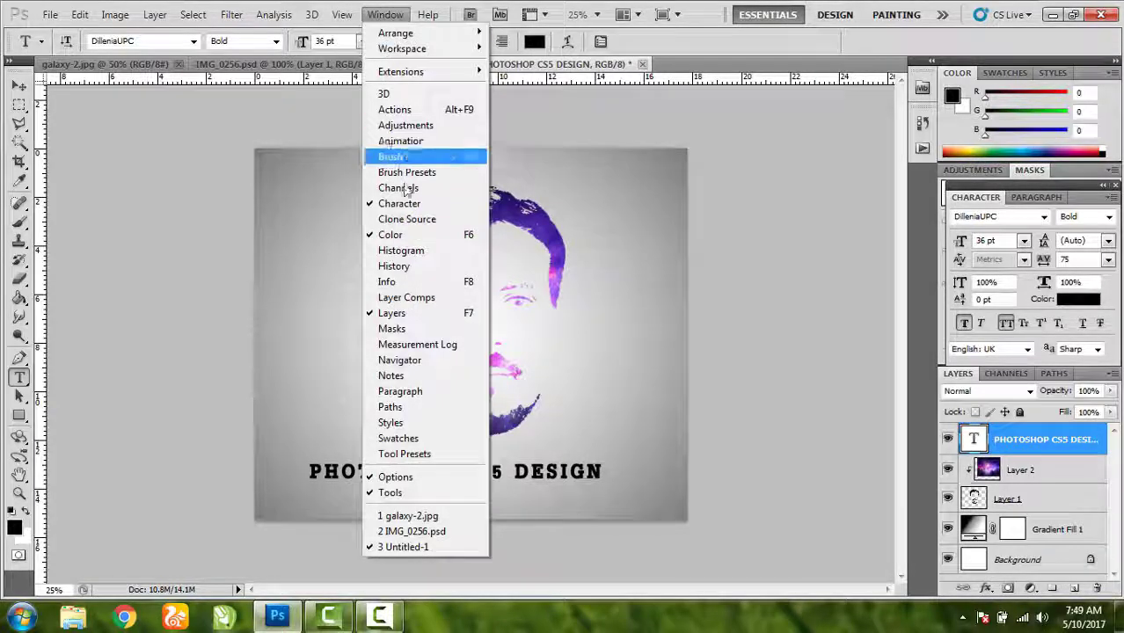
click(983, 189)
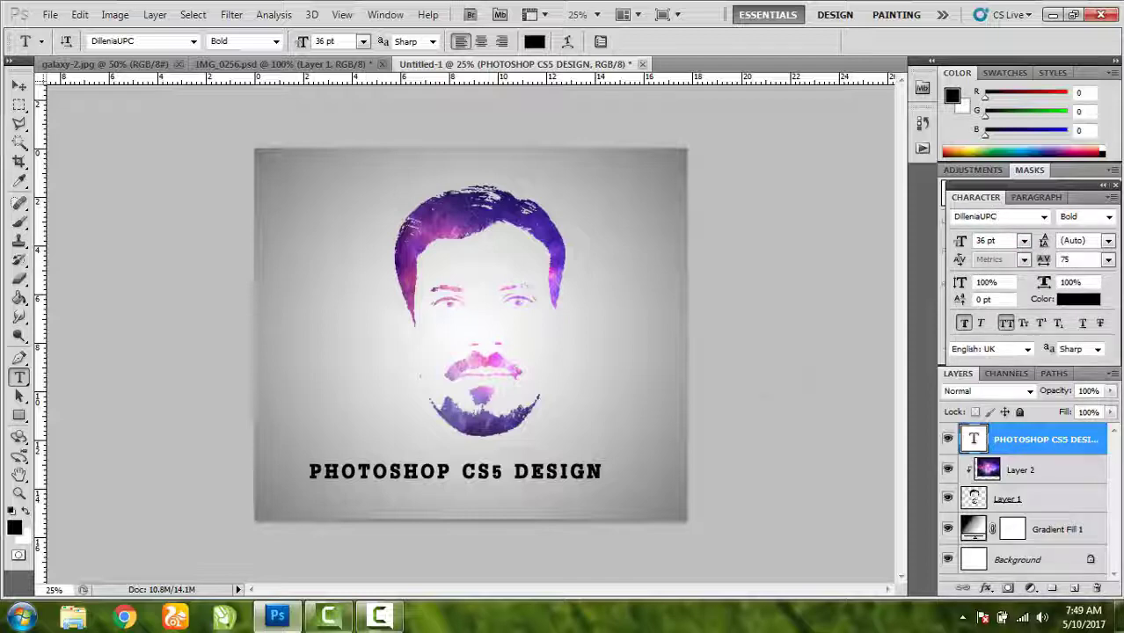
click(17, 86)
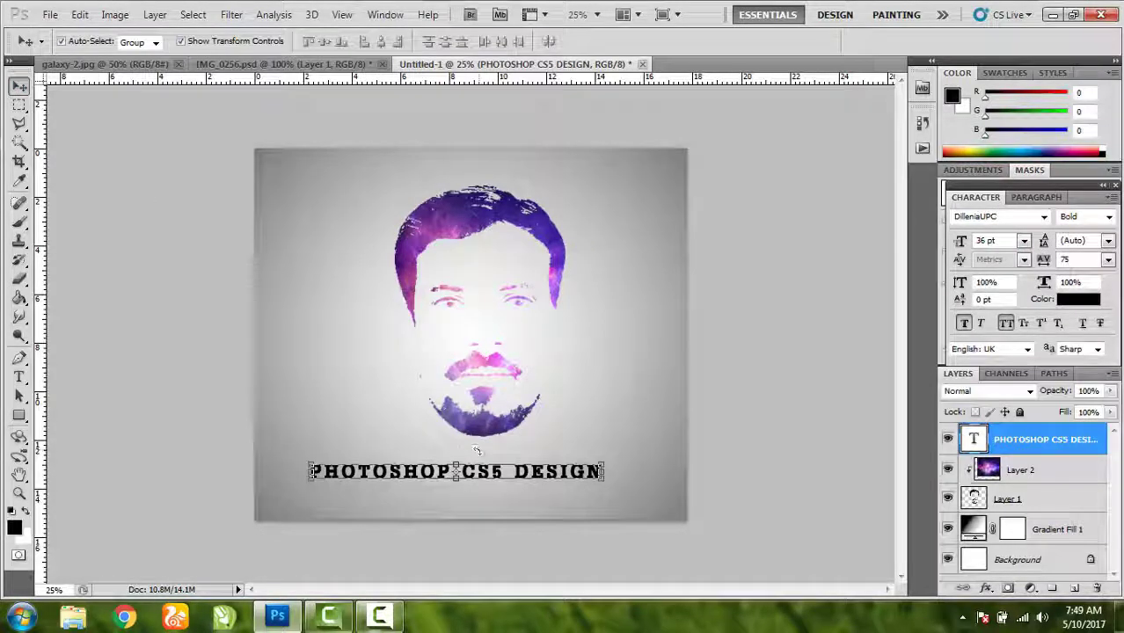
Keep the caption black, resize it to 40 pt, and nudge it slightly lower
click(1067, 300)
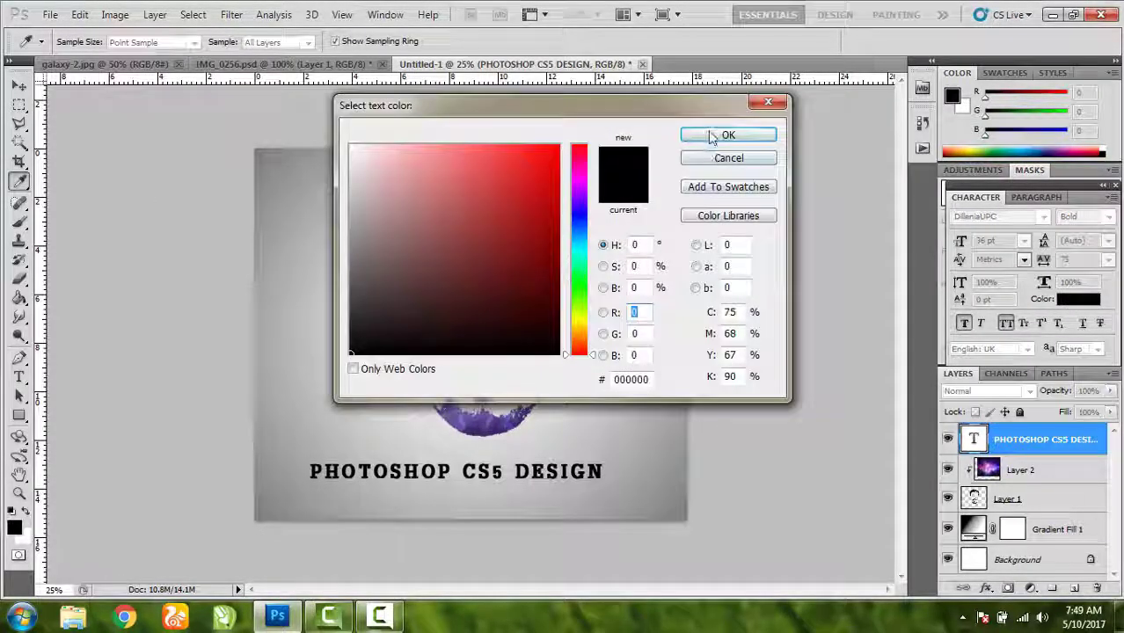
click(728, 133)
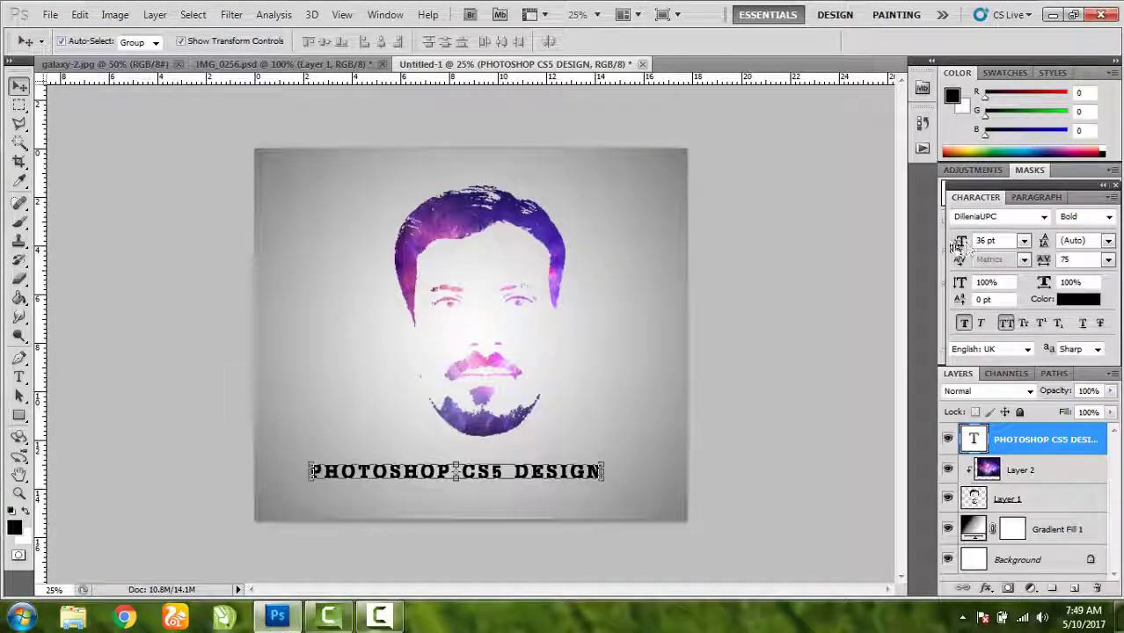
drag(960, 246, 977, 248)
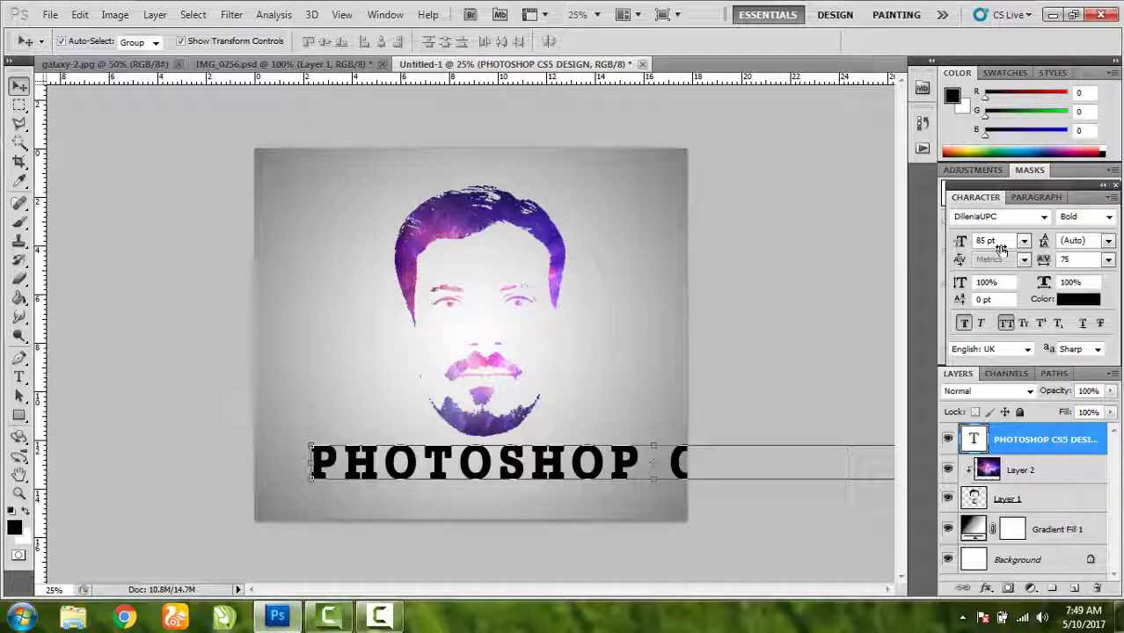
mouse_move(960, 245)
mouse_down()
mouse_move(976, 253)
mouse_move(945, 247)
mouse_up()
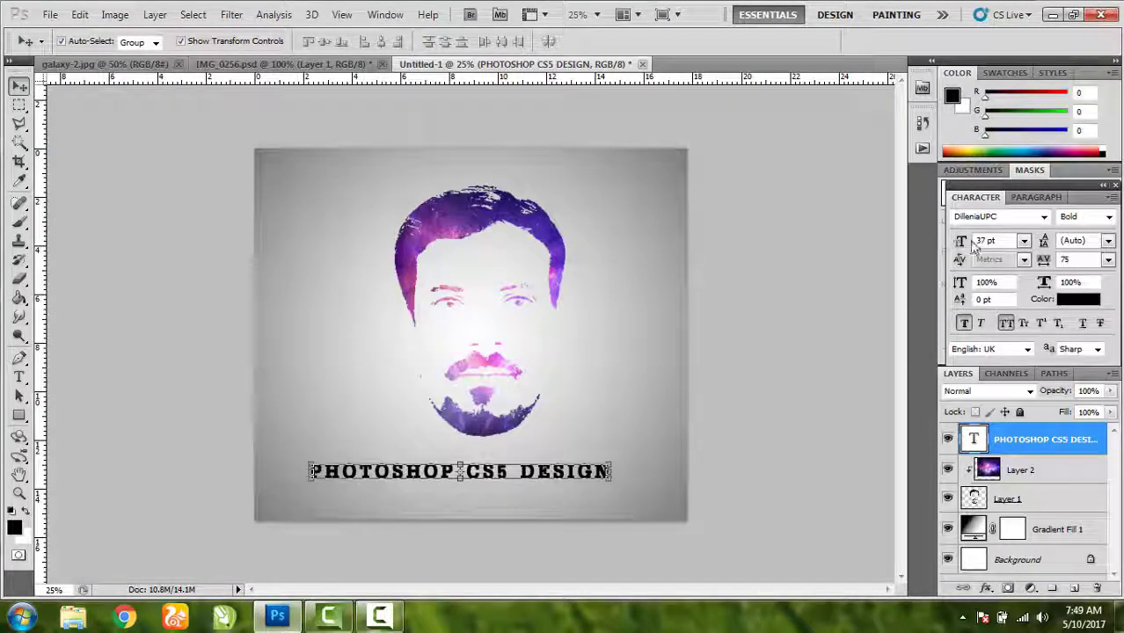
click(1024, 242)
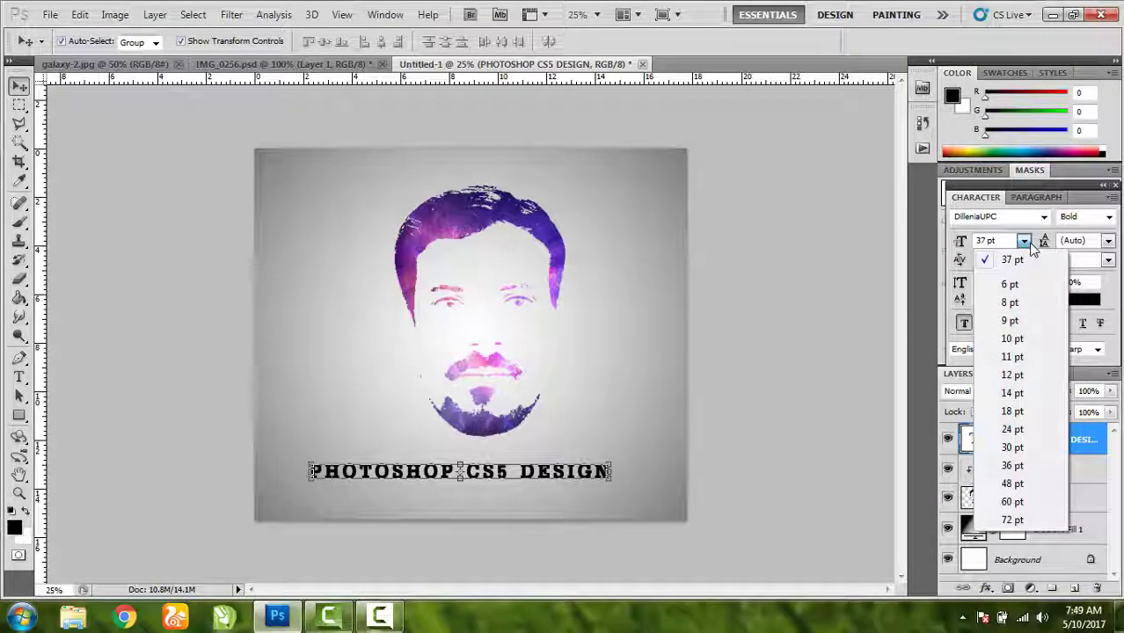
click(1012, 467)
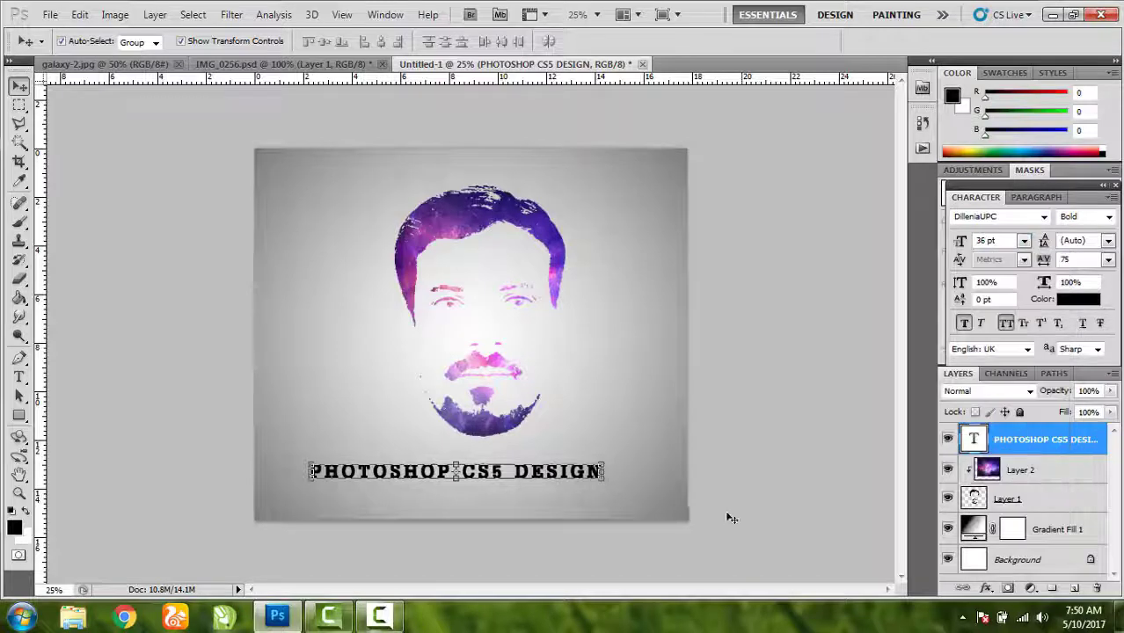
click(1023, 242)
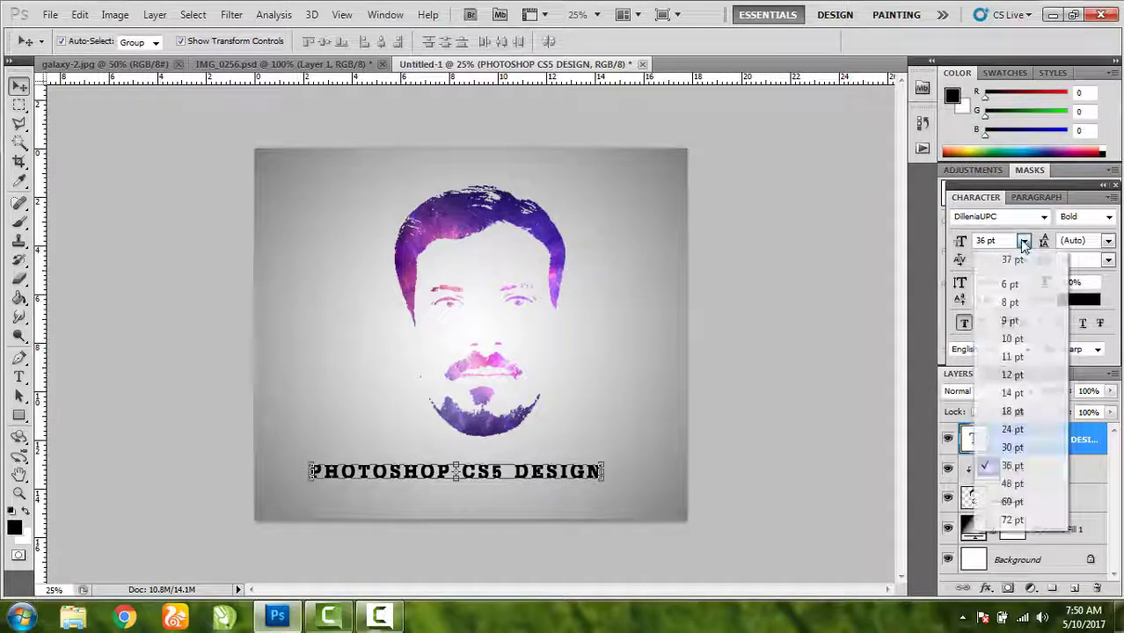
click(1013, 484)
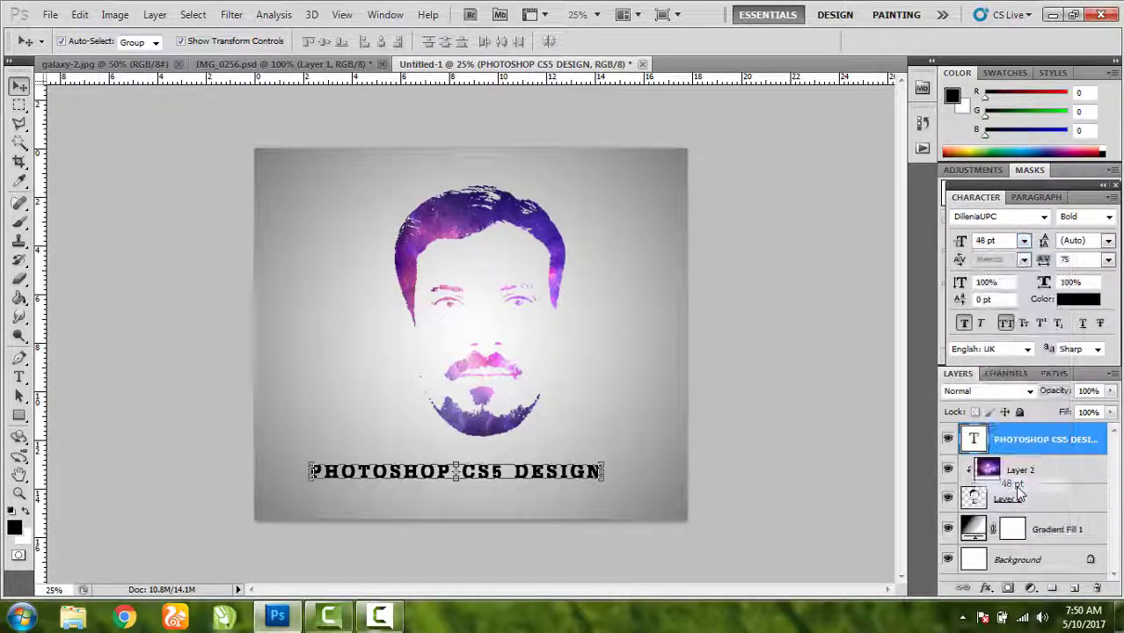
click(1000, 241)
text(40)
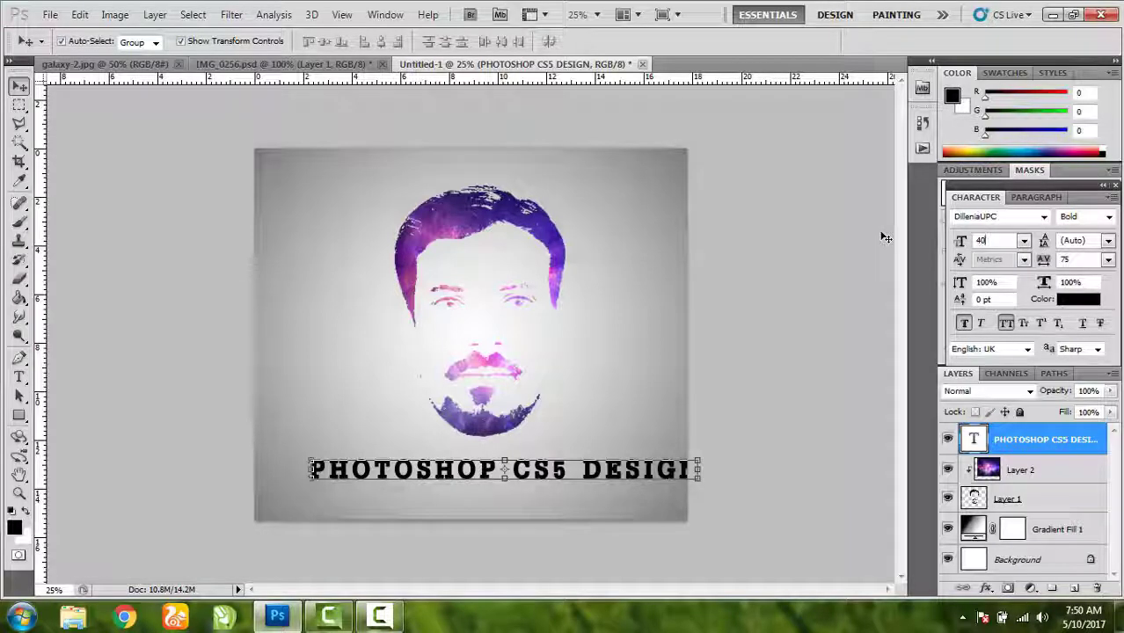
key(Return)
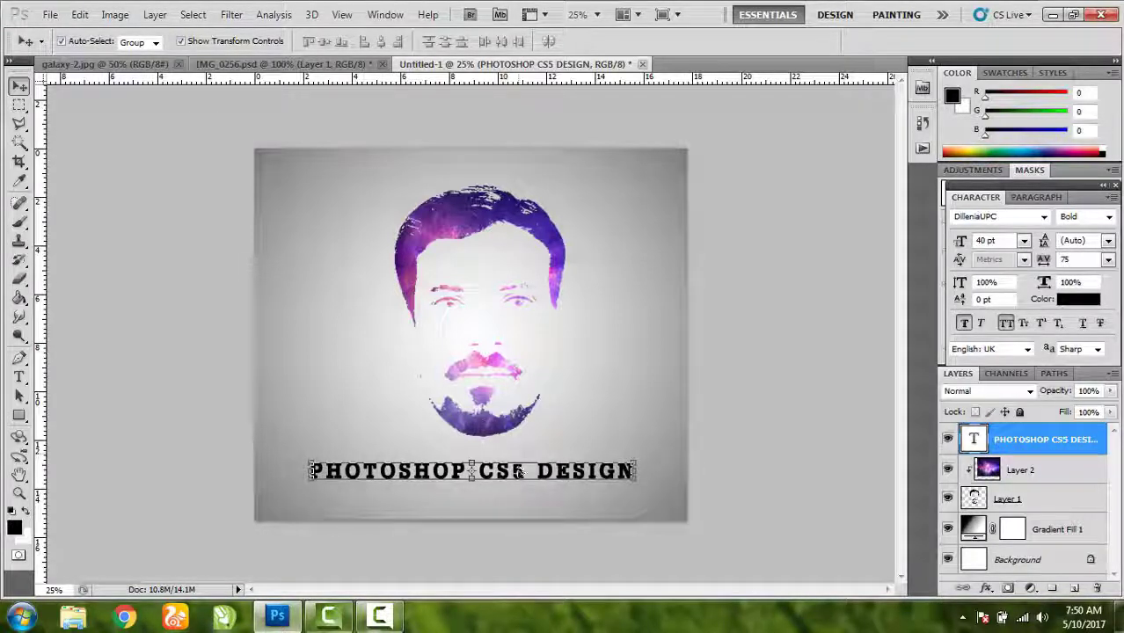
drag(518, 472, 518, 476)
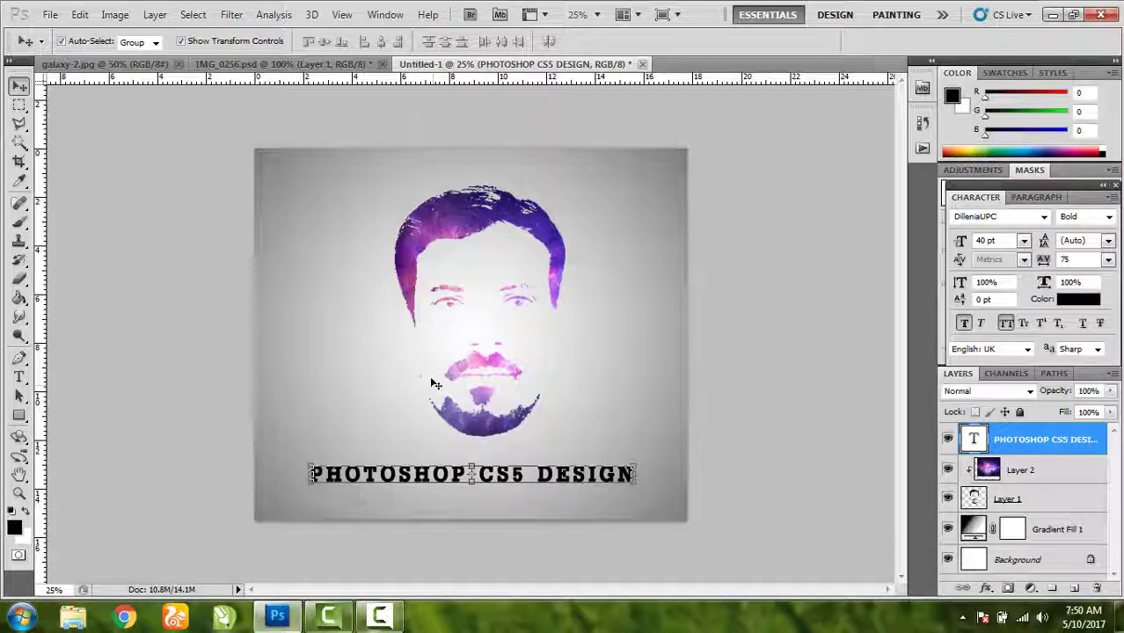
Paste the galaxy as Layer 3 and clip it to the caption, positioned inside the letters
key(ctrl+v)
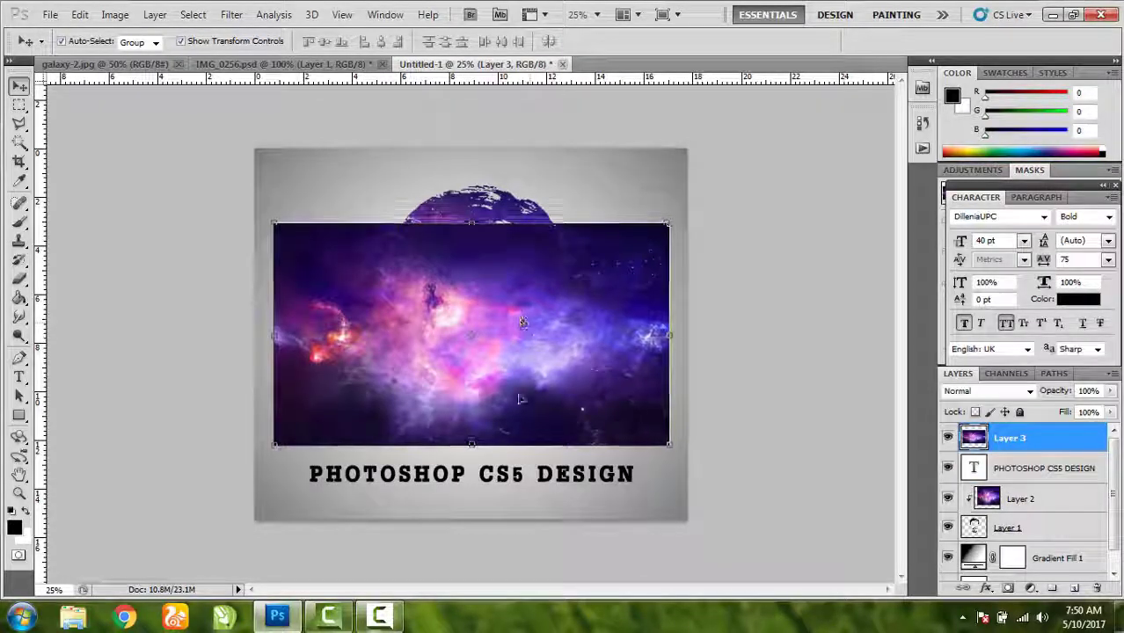
drag(535, 326, 516, 437)
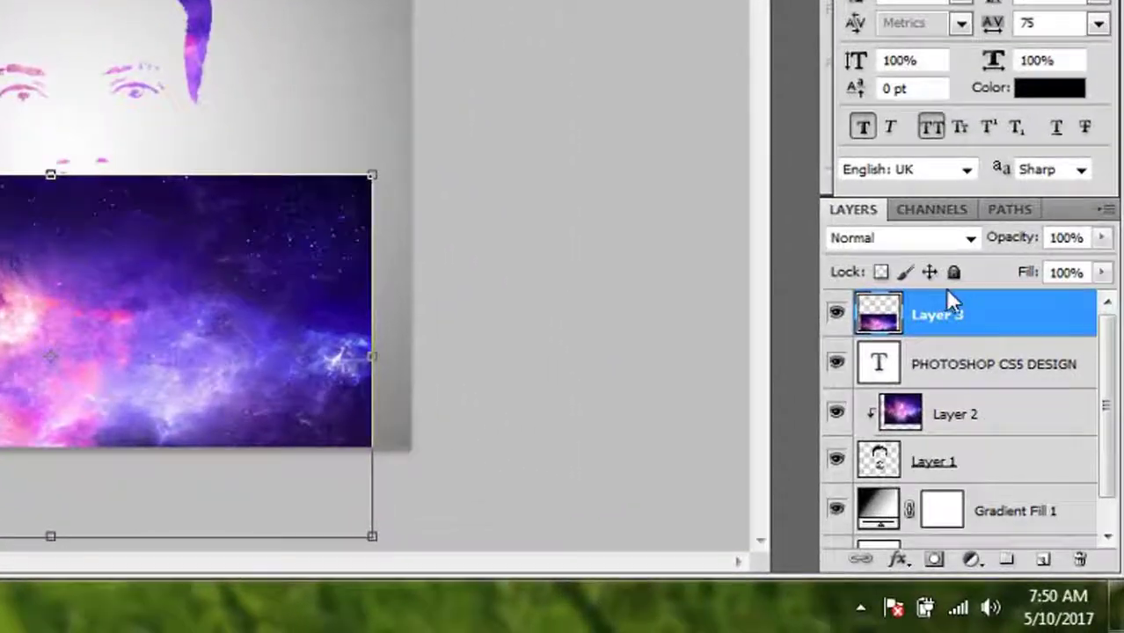
key(alt)
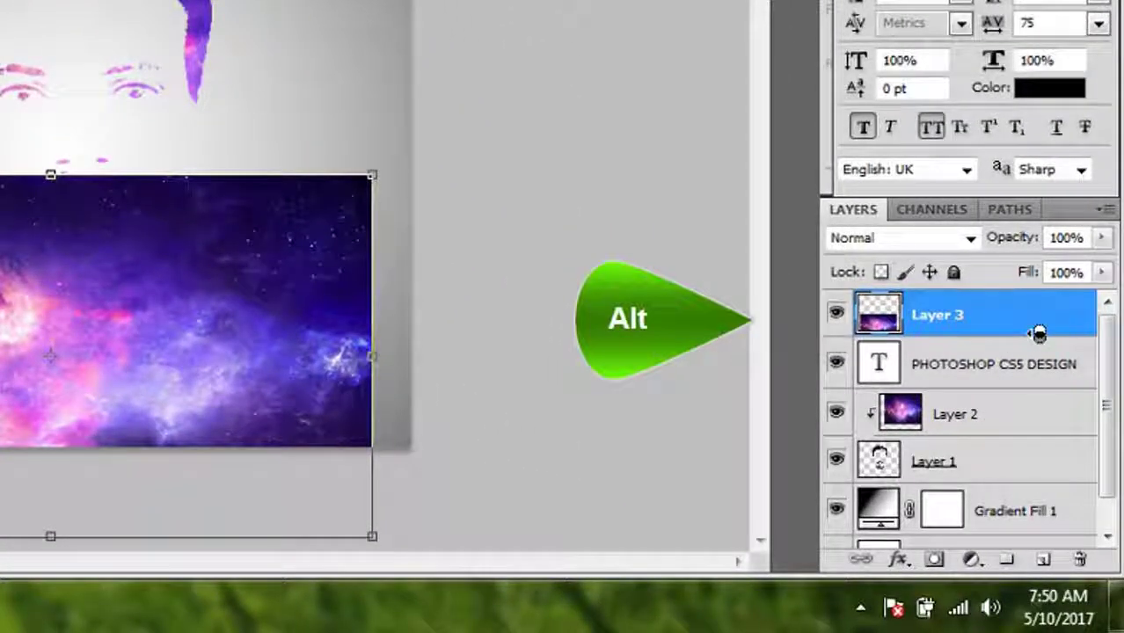
alt+click(1038, 333)
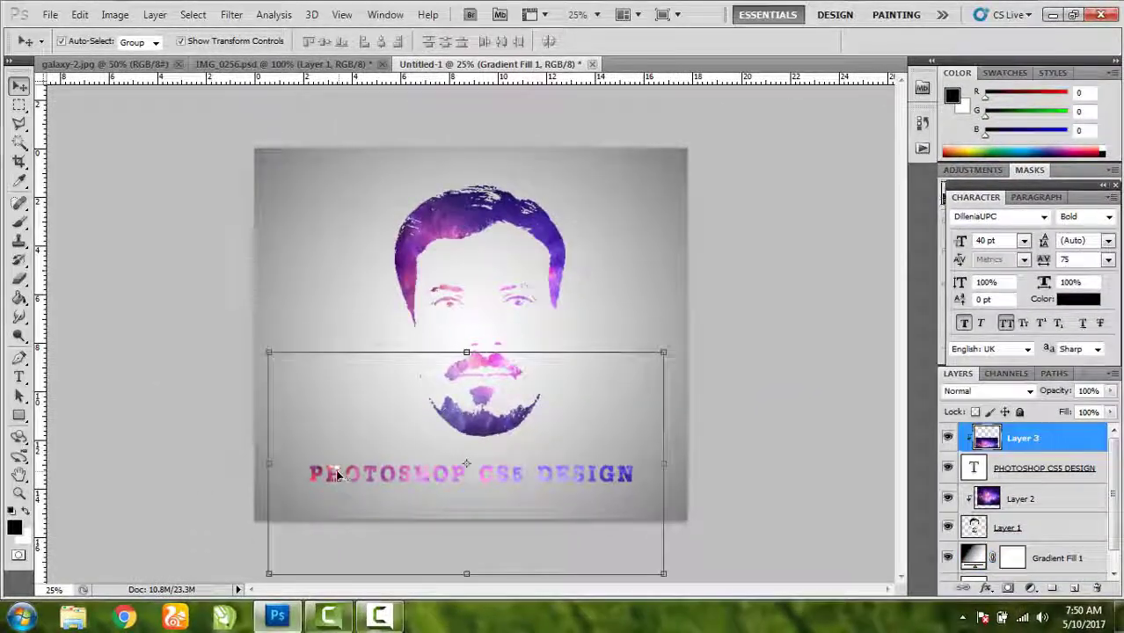
mouse_move(361, 466)
mouse_down()
mouse_move(490, 451)
mouse_move(453, 448)
mouse_move(441, 476)
mouse_move(493, 456)
mouse_move(534, 460)
mouse_move(472, 465)
mouse_move(483, 454)
mouse_move(492, 473)
mouse_up()
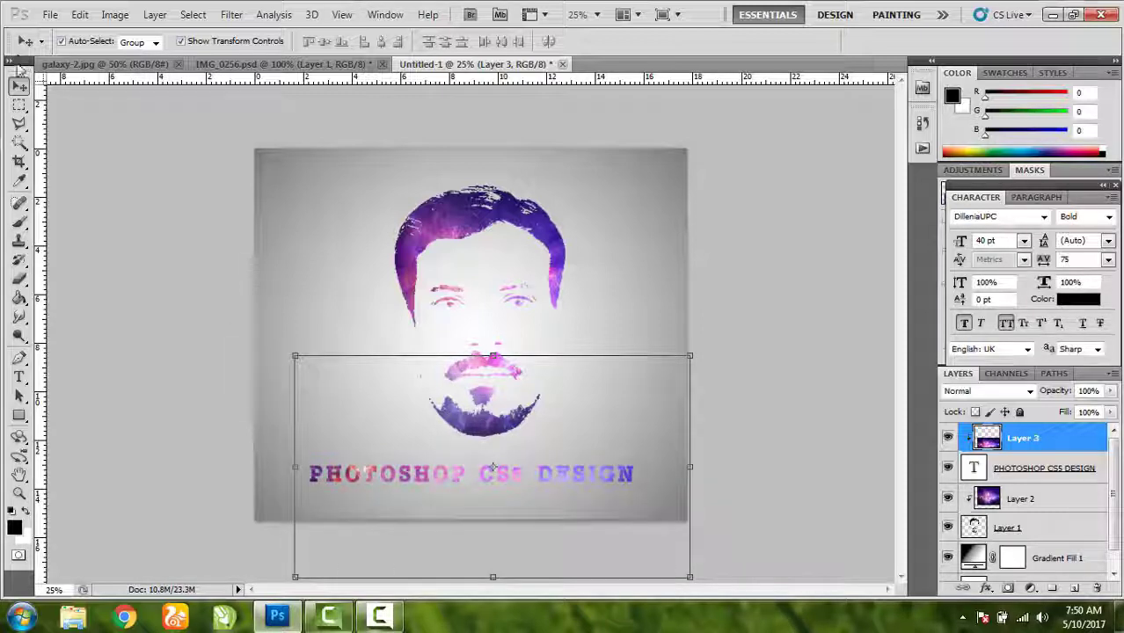
click(372, 186)
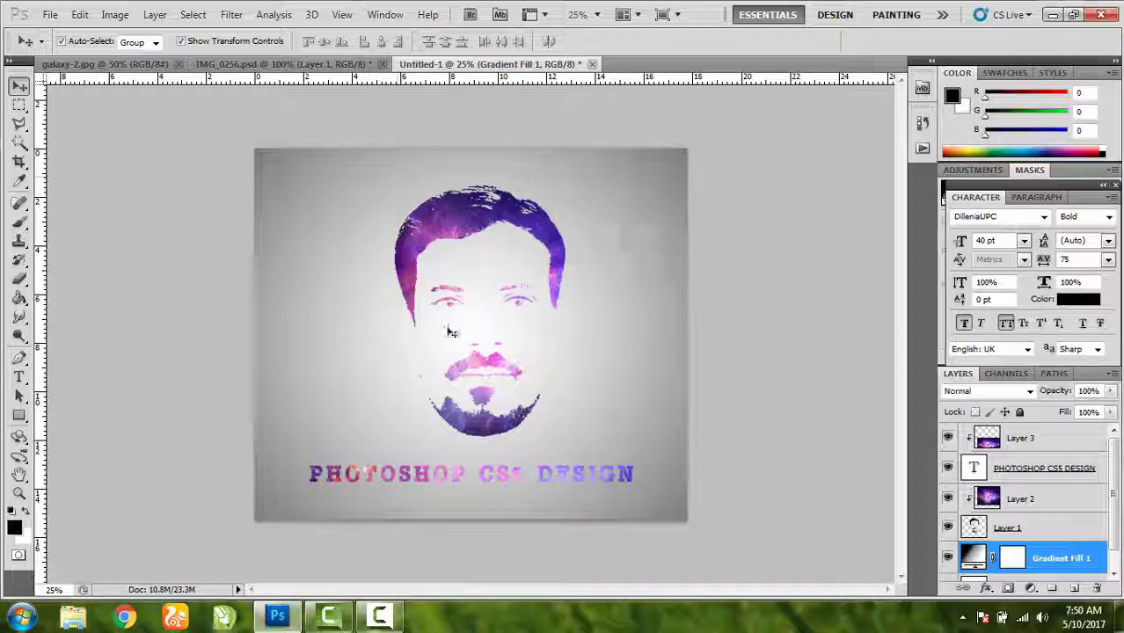
Start a Save As with JPEG chosen as the format, then cancel it
click(53, 15)
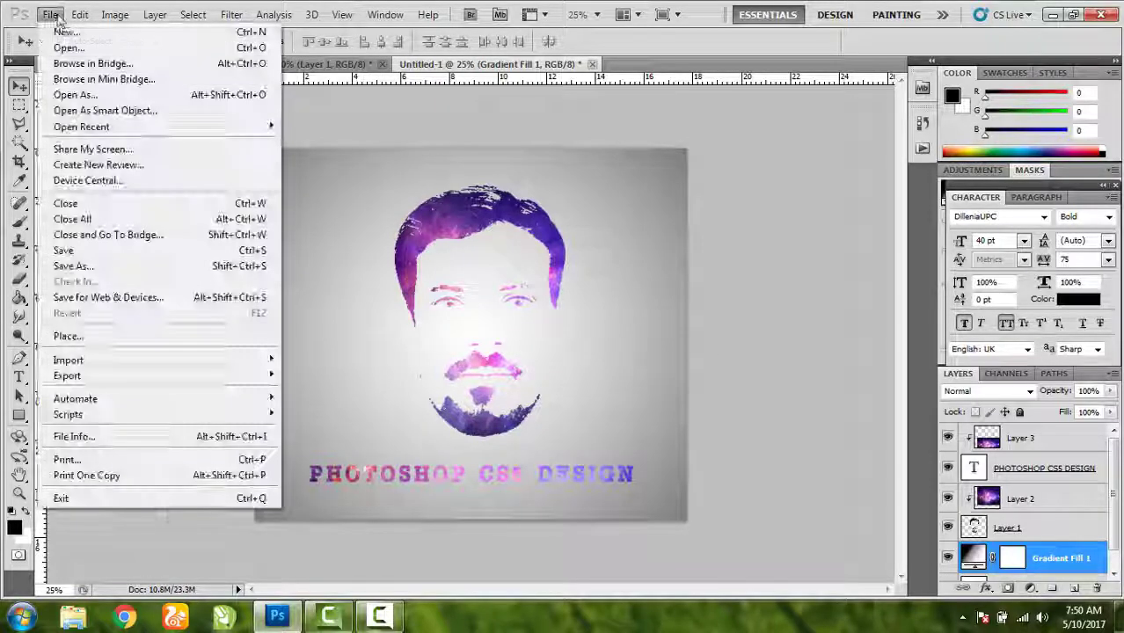
click(90, 254)
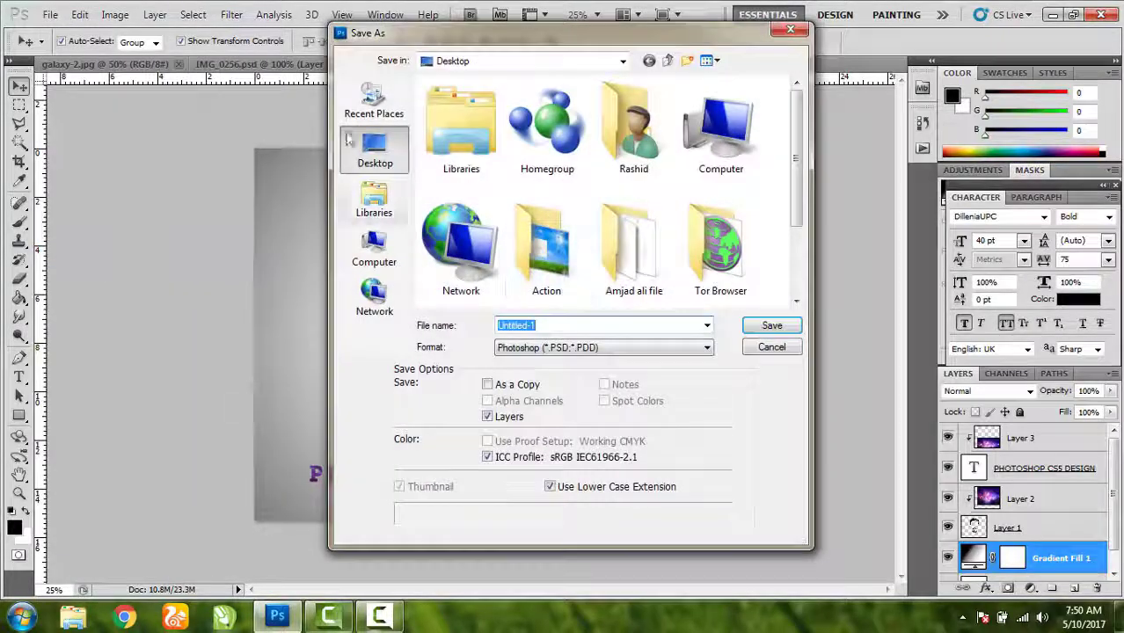
click(568, 347)
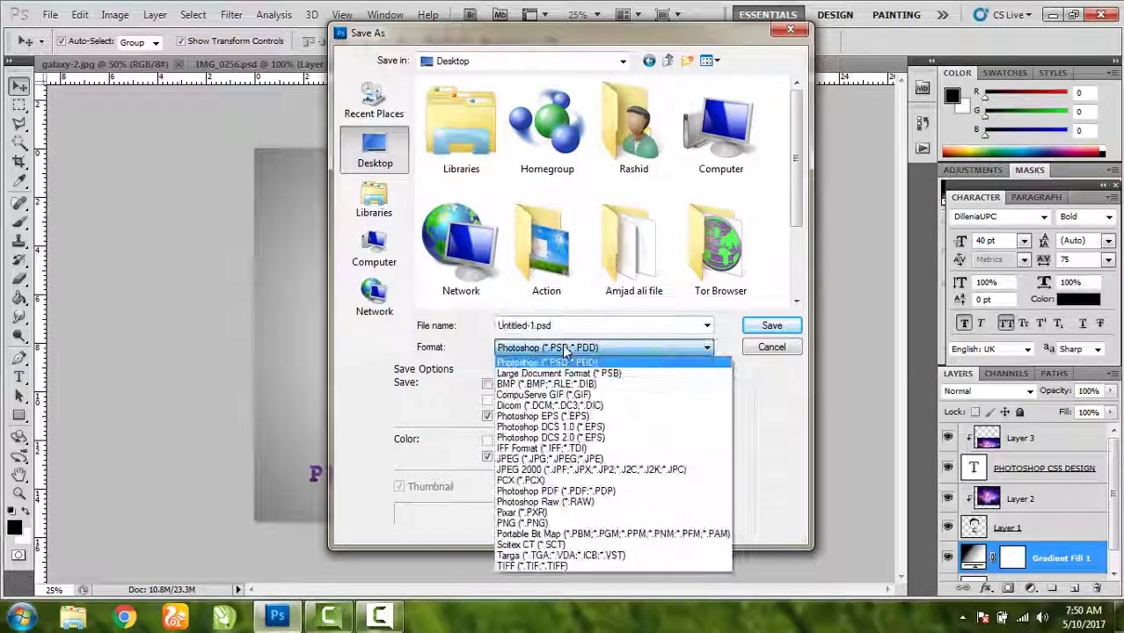
click(572, 459)
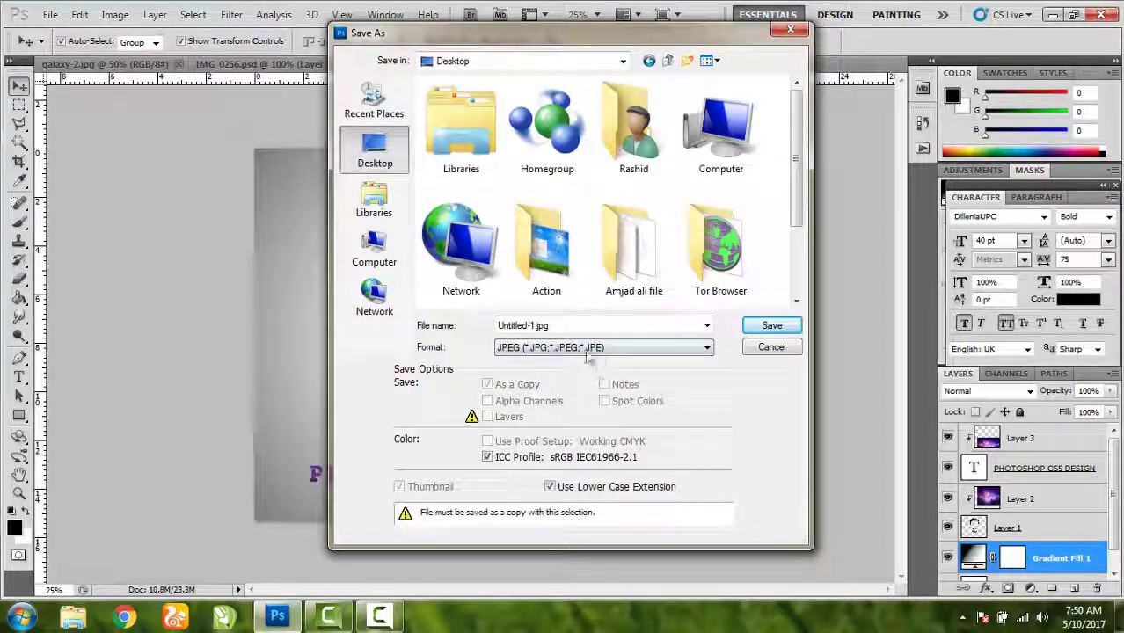
click(787, 351)
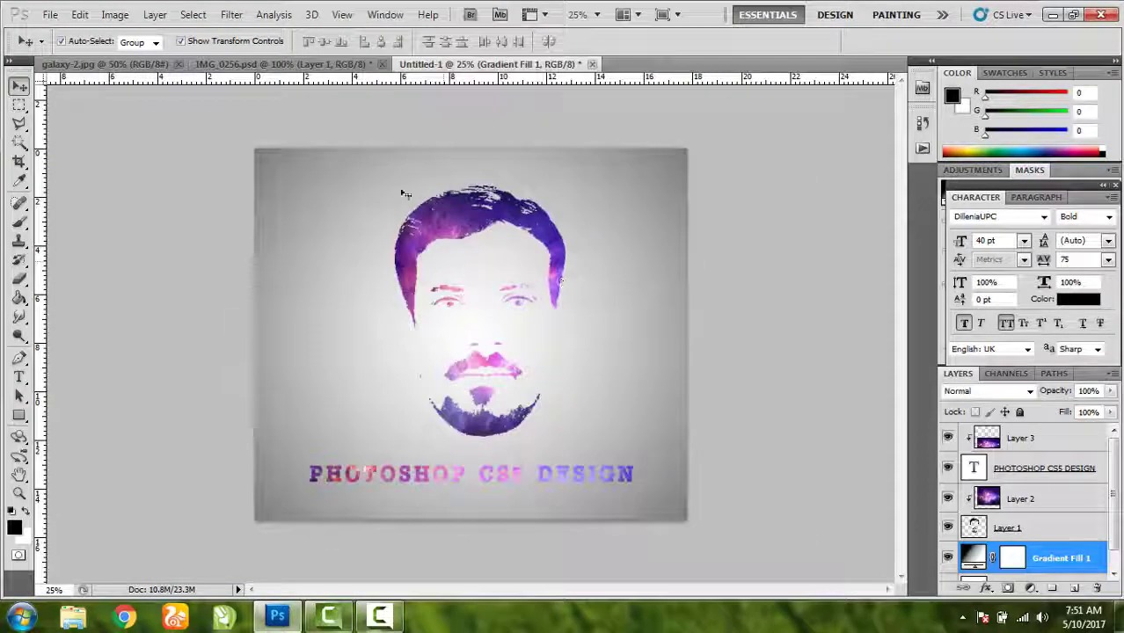
click(115, 16)
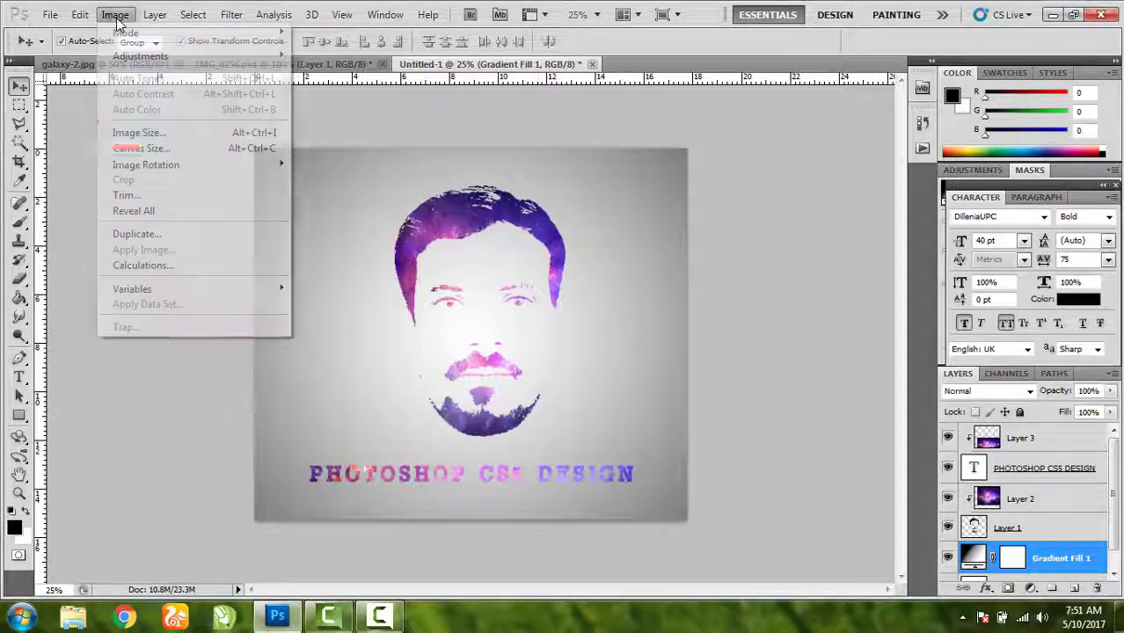
Switch the Image Size document units to inches, showing 7 × 6 in at 300 pixels/inch
click(139, 131)
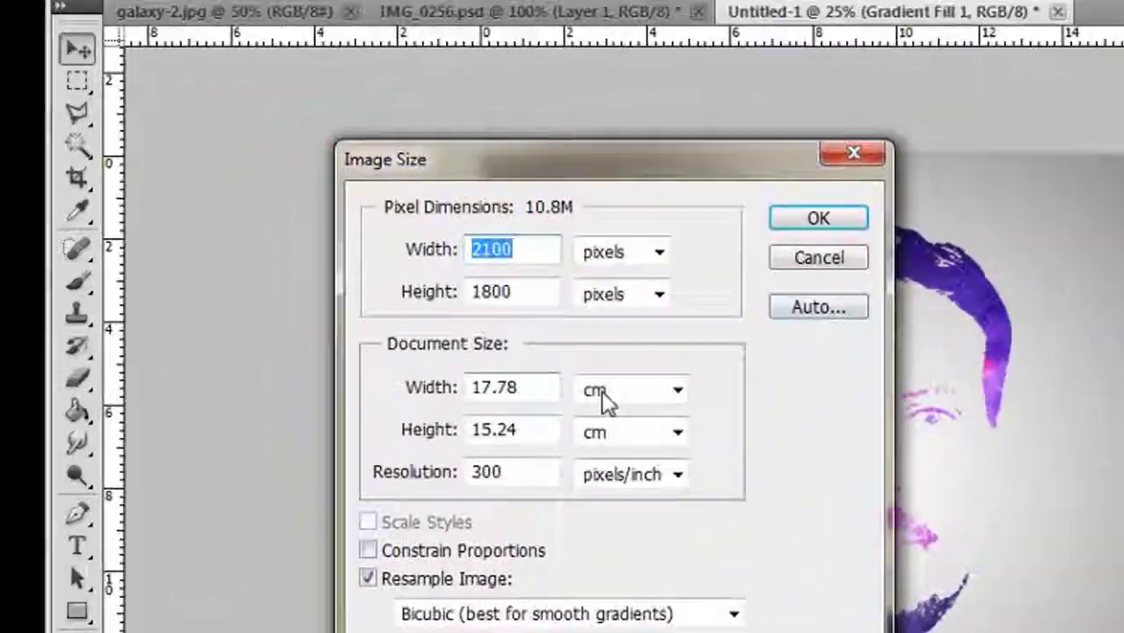
click(604, 400)
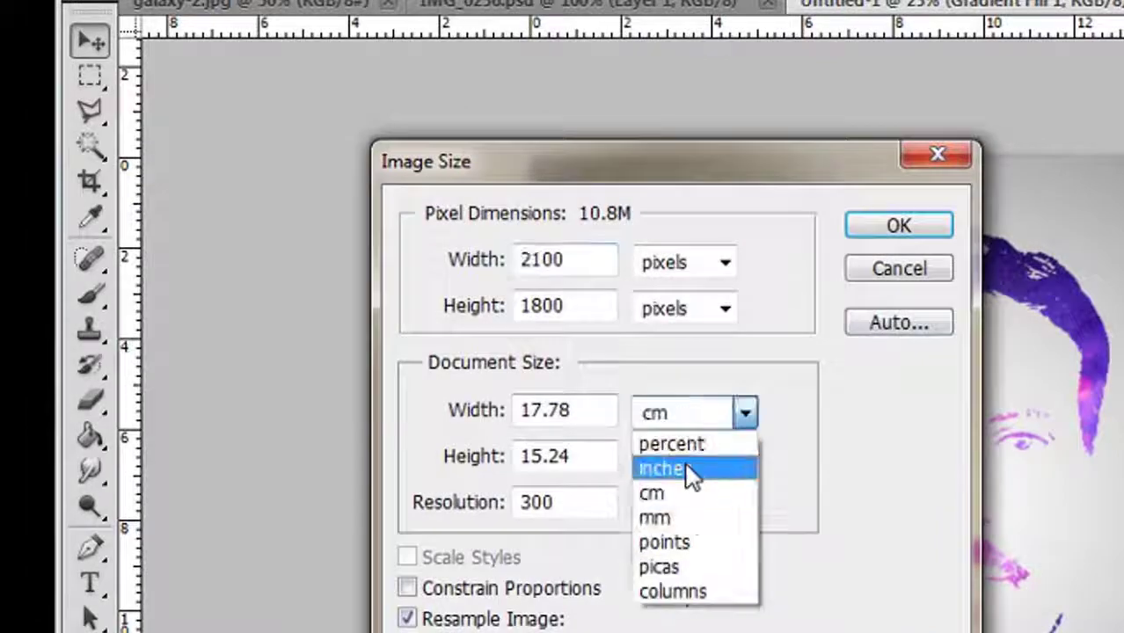
click(623, 446)
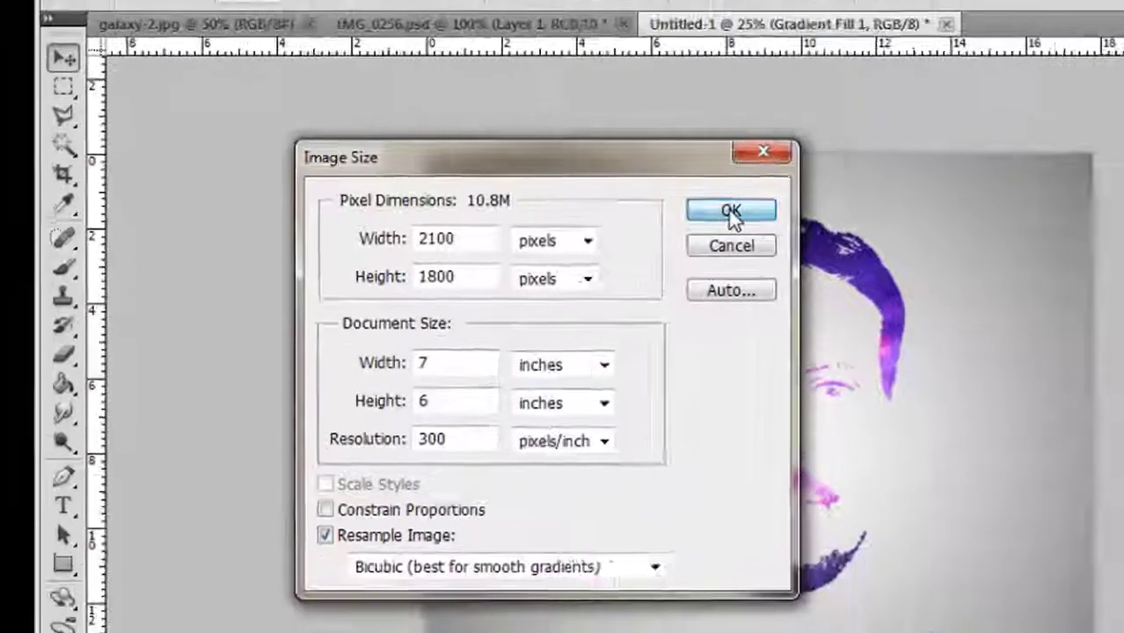
click(915, 233)
click(51, 13)
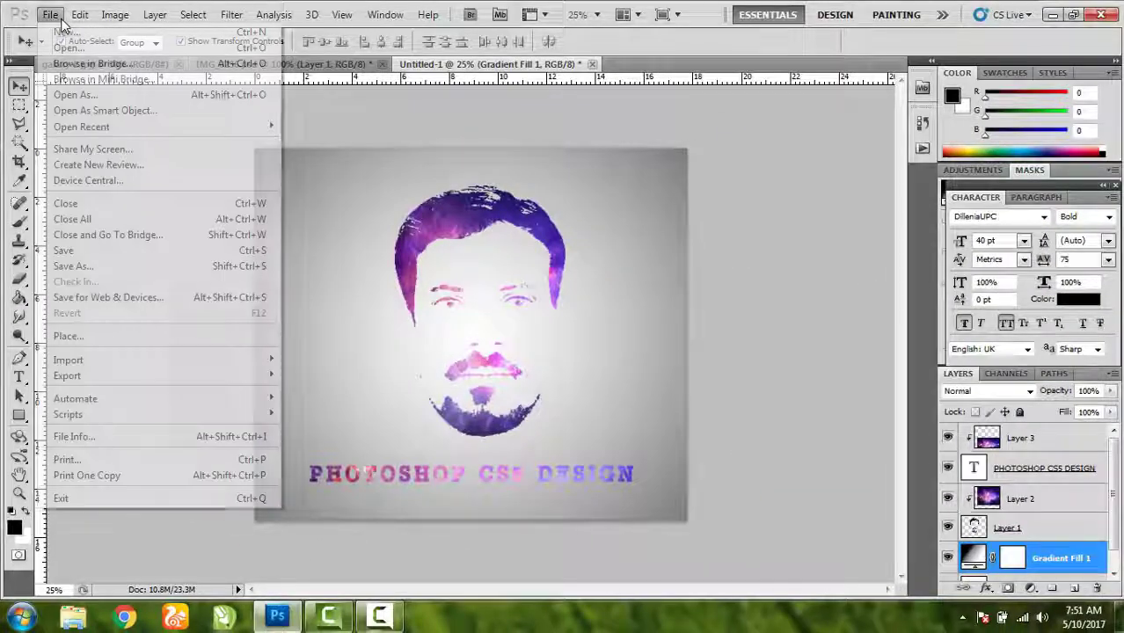
Save the design to the Desktop as JPEG 'PIC' at Low quality 3
click(83, 252)
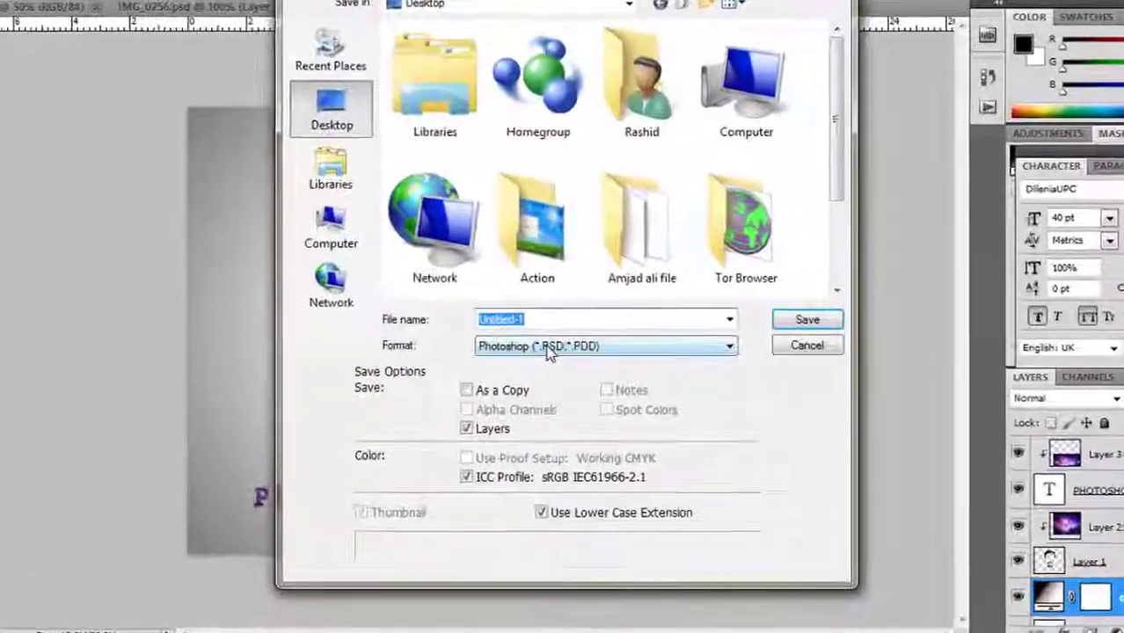
click(563, 346)
click(537, 486)
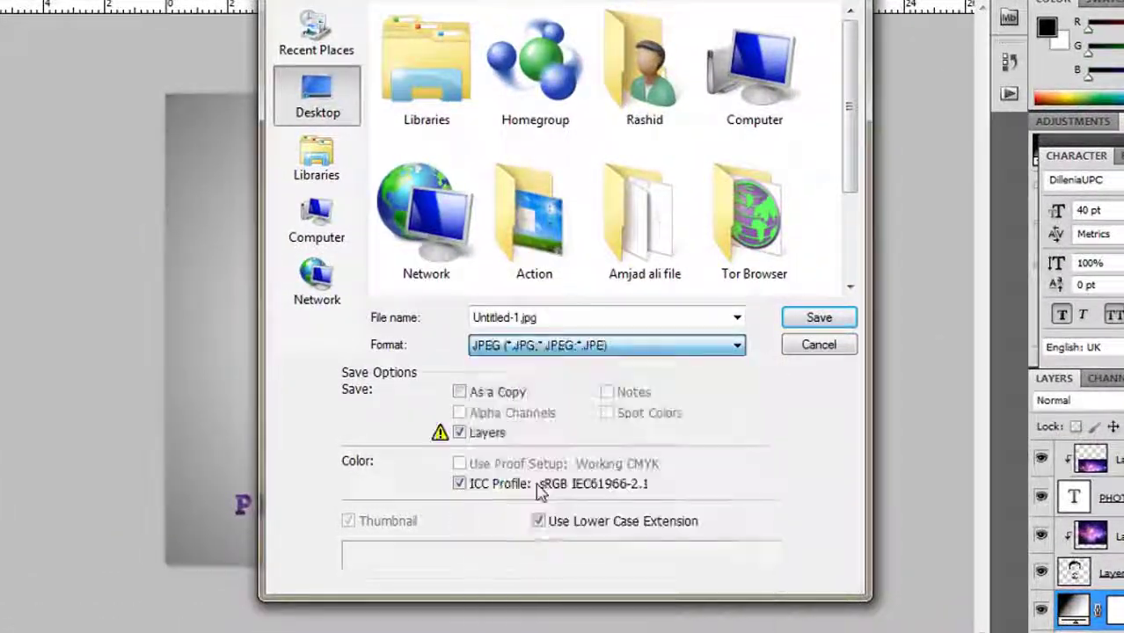
double_click(525, 319)
drag(524, 319, 406, 308)
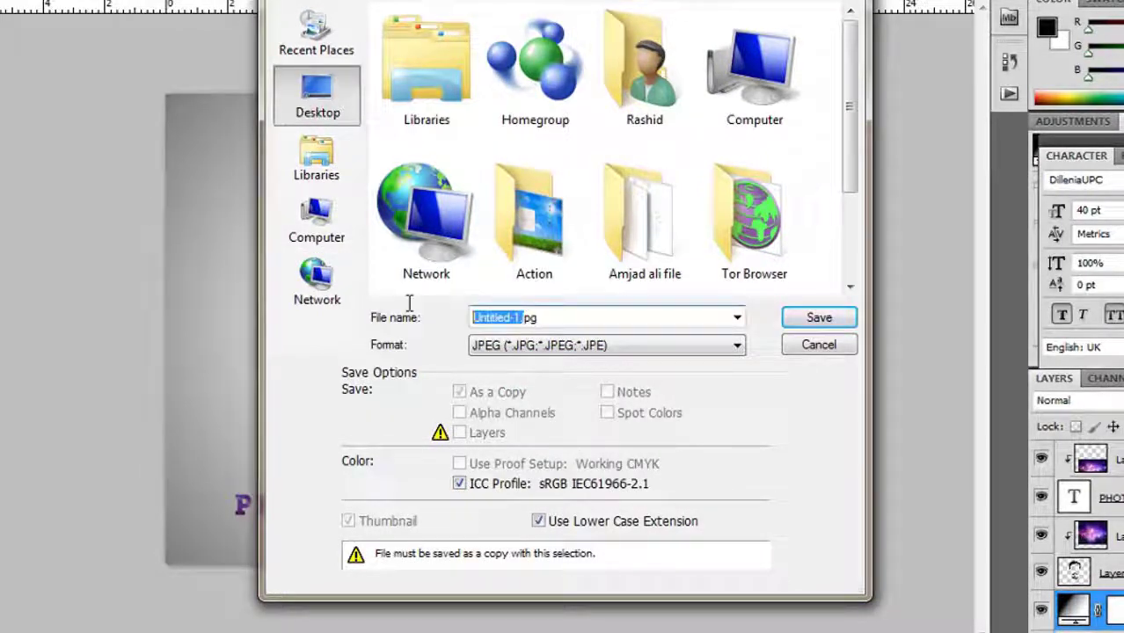
text(g)
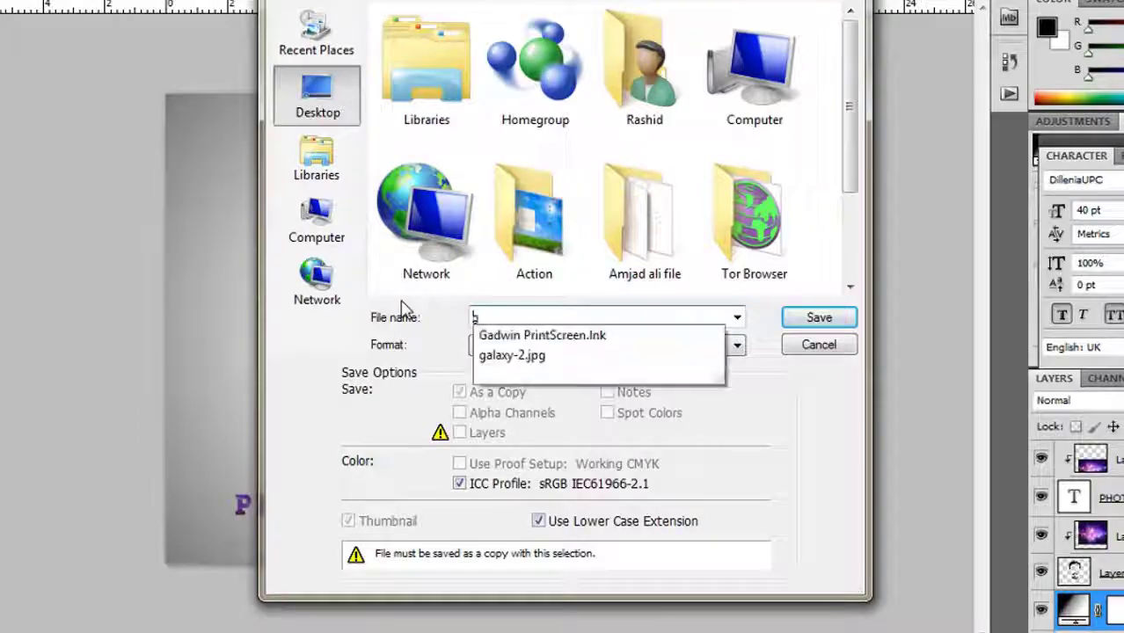
key(BackSpace)
text(PIC)
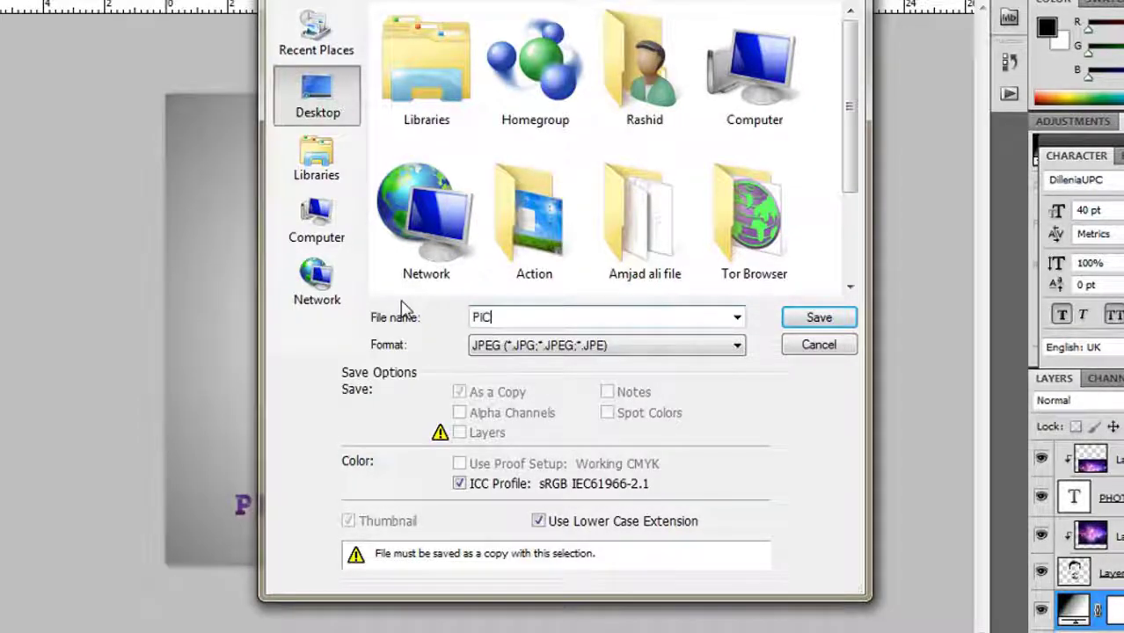
key(Return)
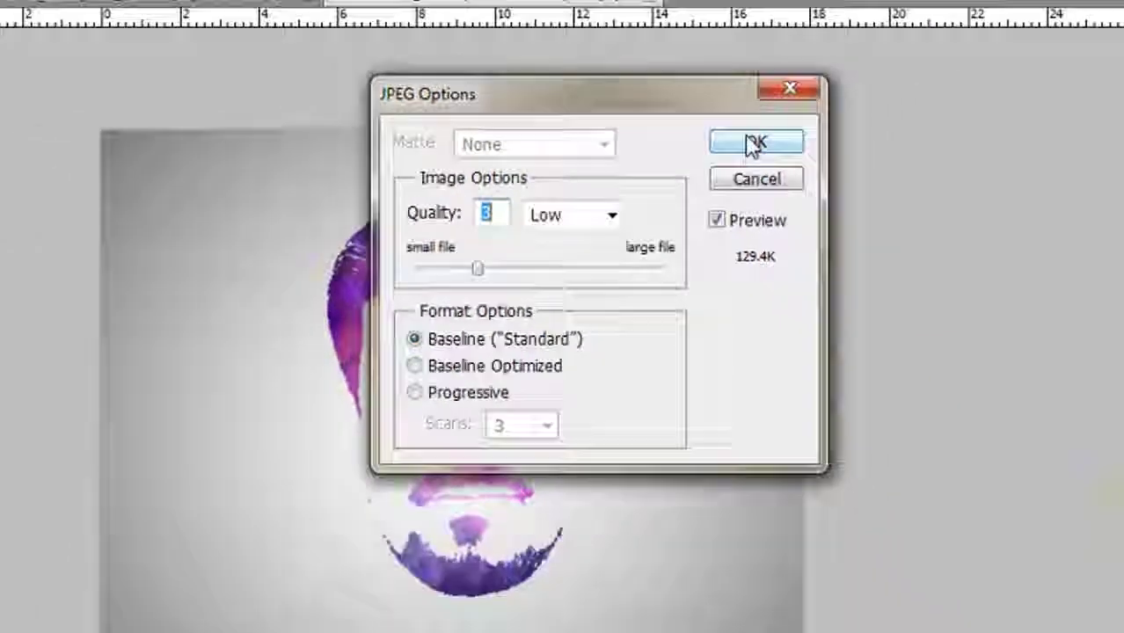
click(851, 128)
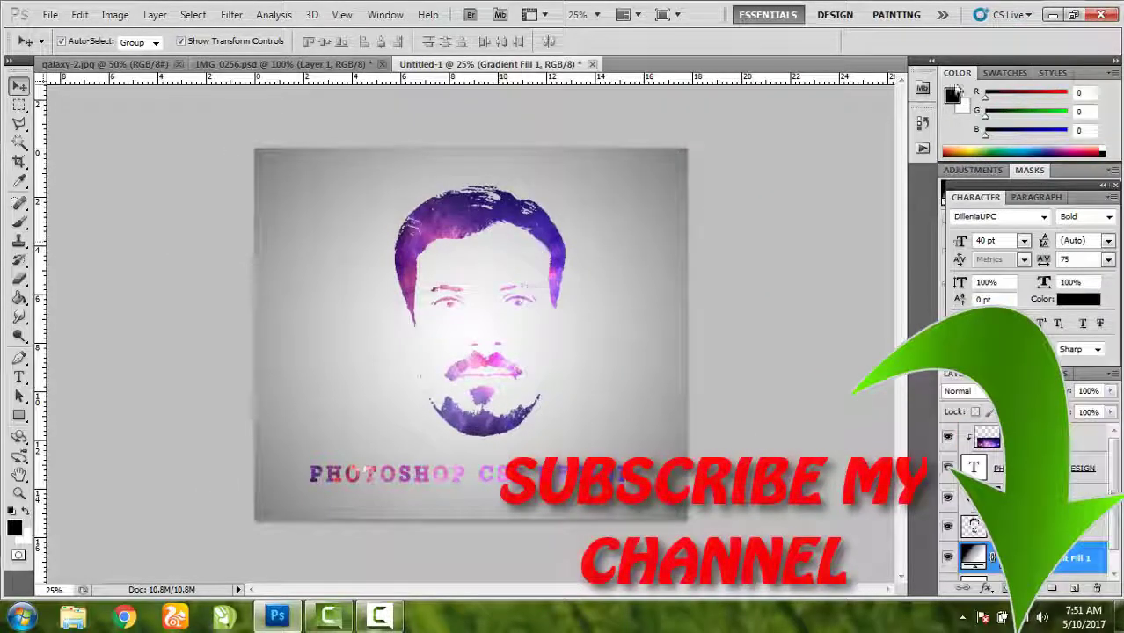
Open the saved PIC image from the desktop in Windows Photo Viewer, then close it
click(1053, 16)
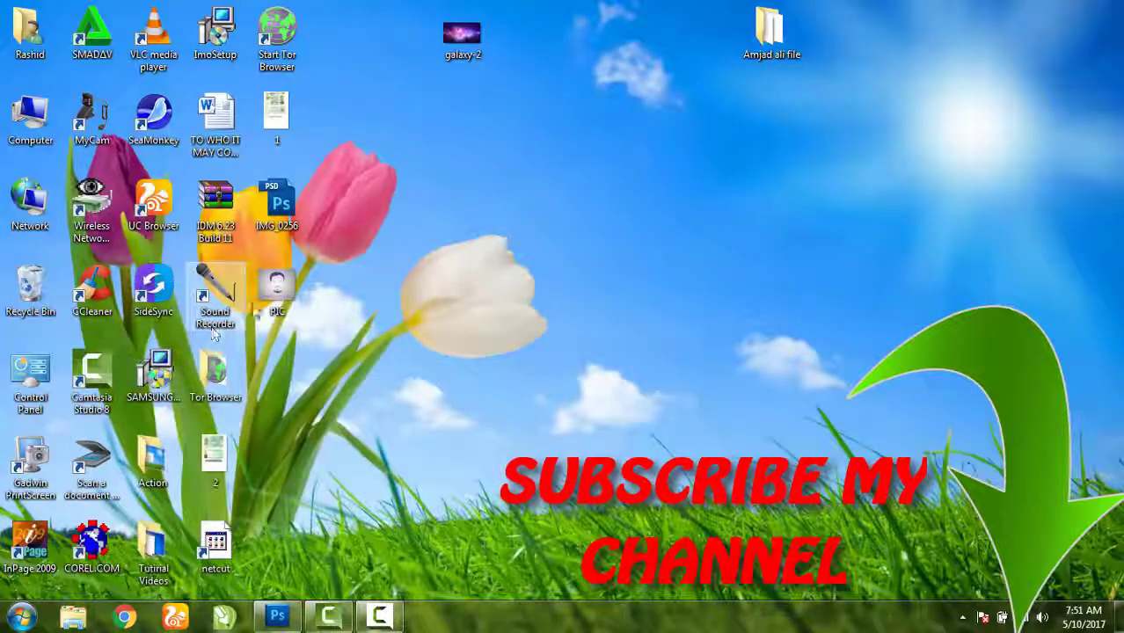
double_click(278, 290)
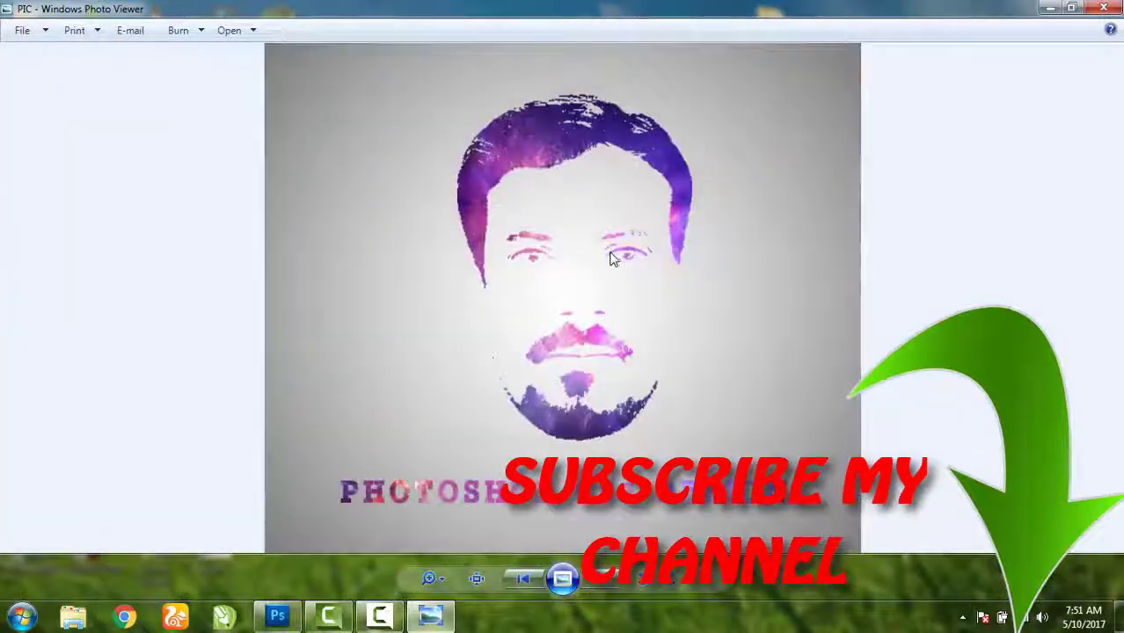
scroll(581, 265, up, 2)
scroll(581, 264, down, 2)
click(1105, 8)
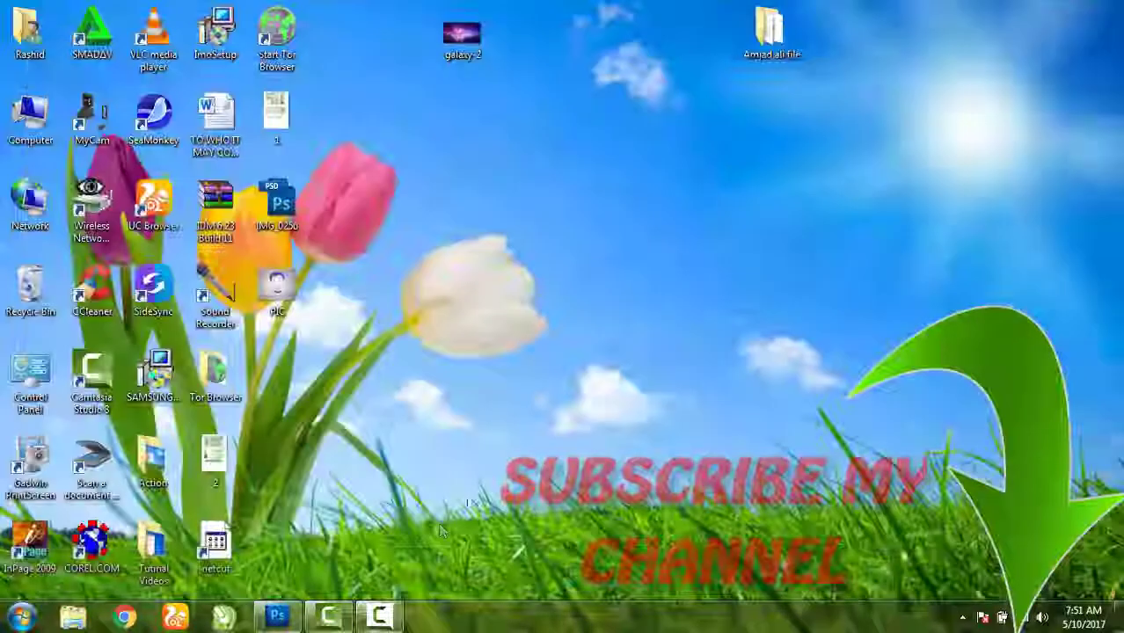